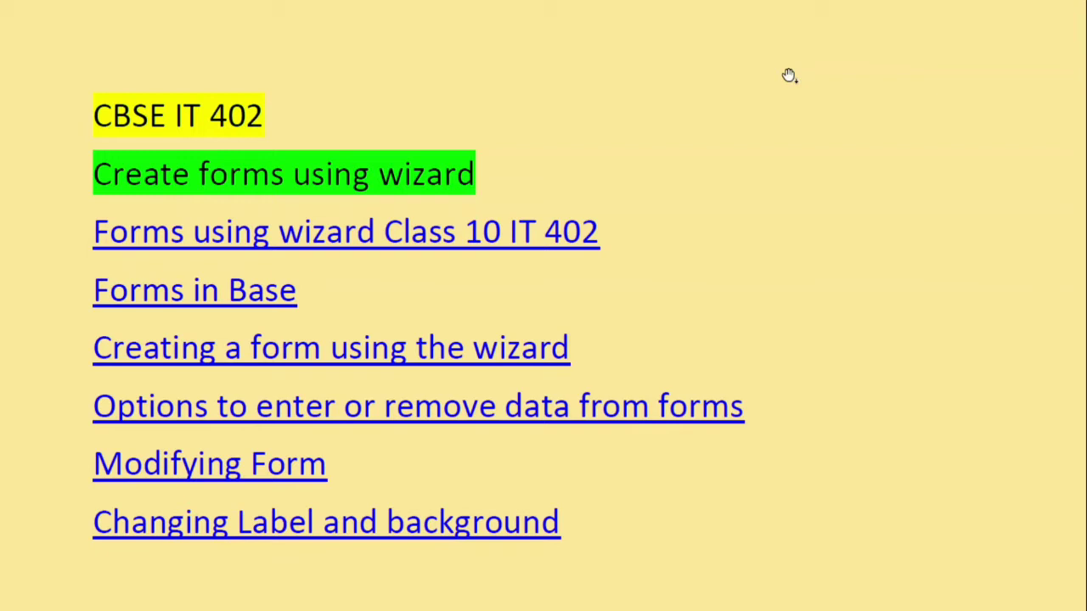
Switch to the SCWUTCL database in OpenOffice Base and start the wizard for creating a form.
key("alt+Tab")
key("alt+Tab")
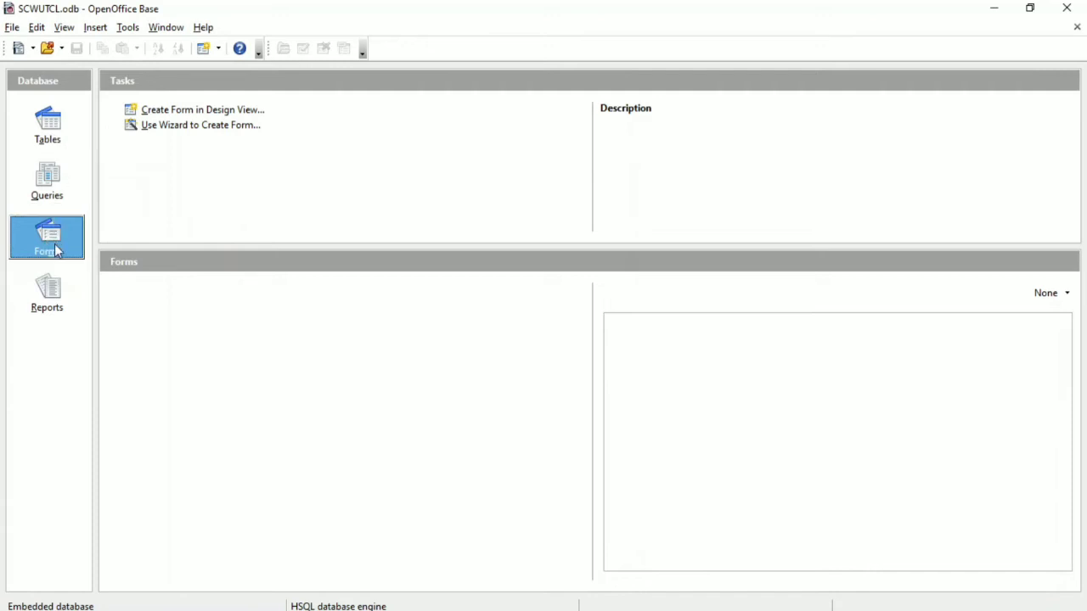
left_click(51, 123)
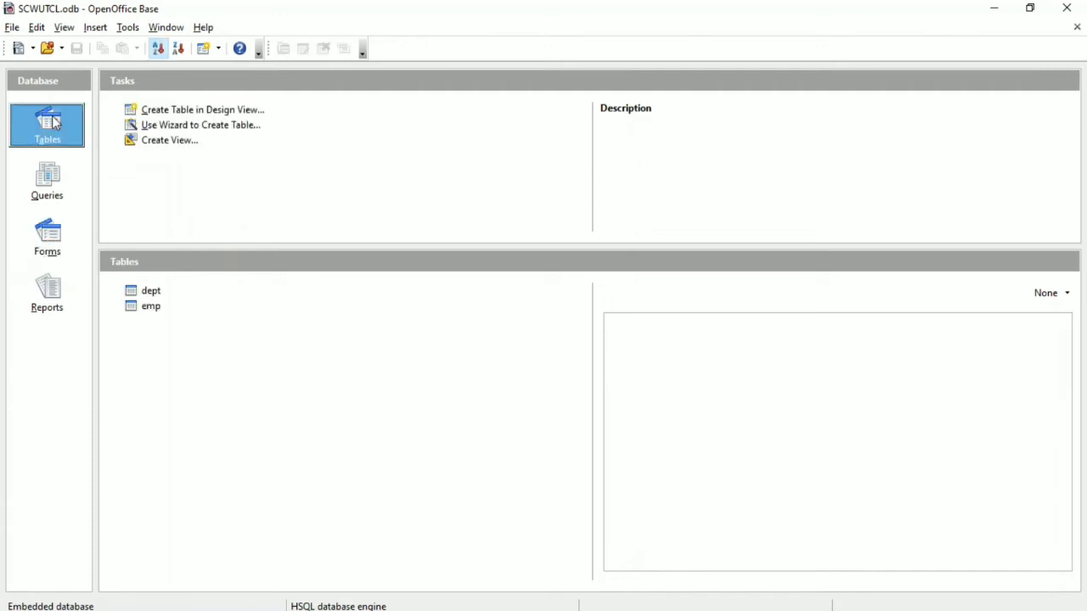
left_click(62, 251)
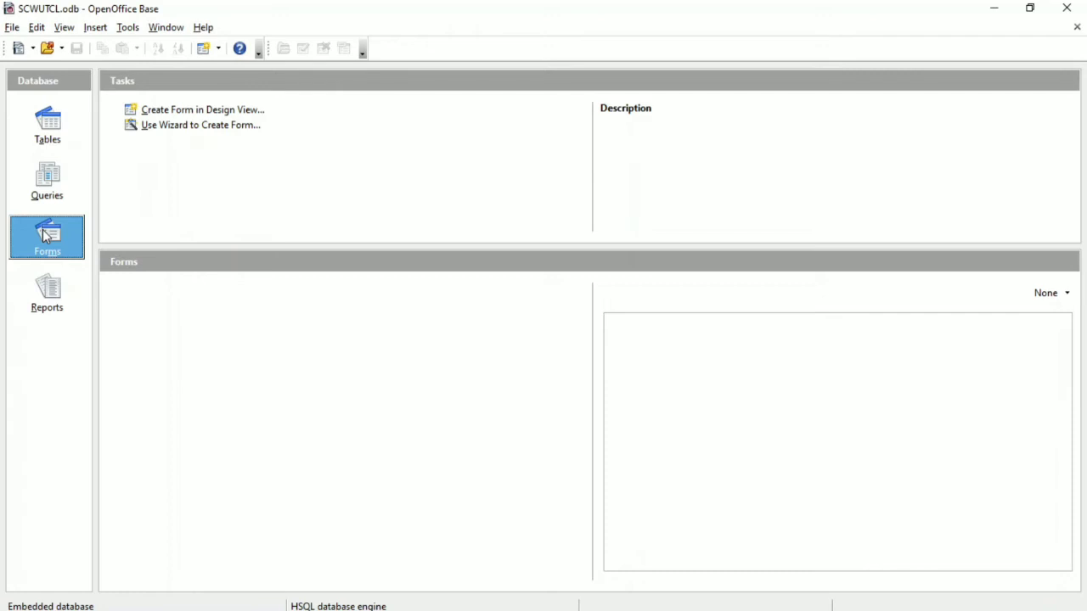
left_click(183, 132)
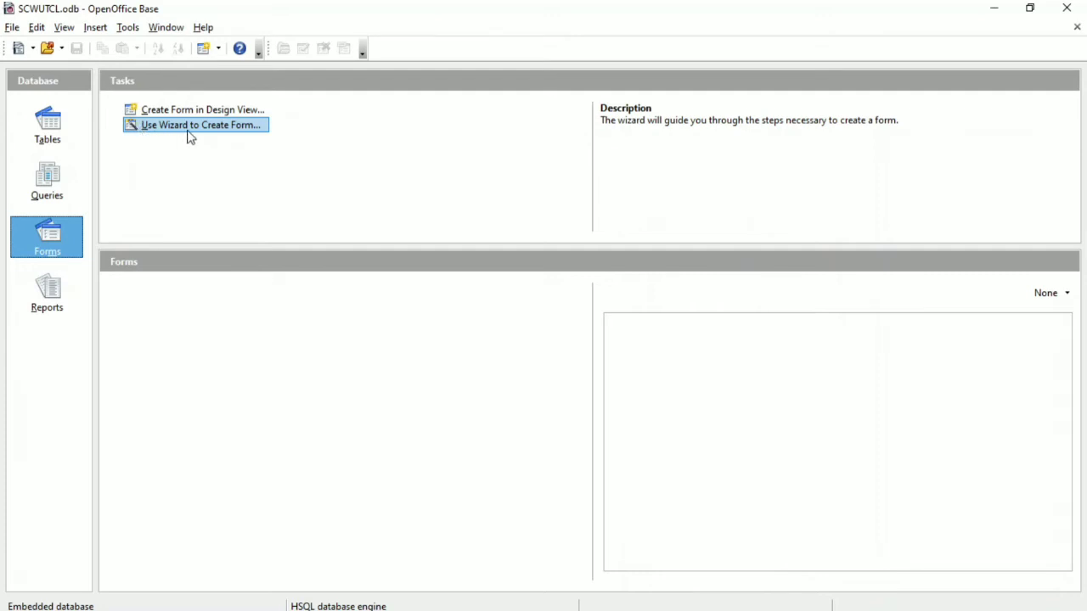
double_click(190, 127)
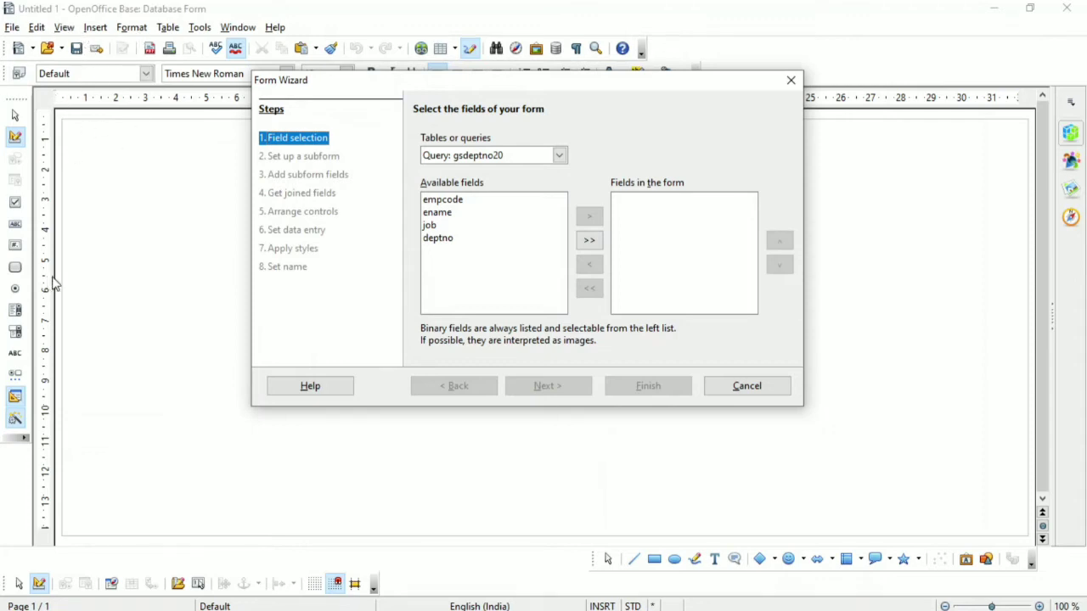
Choose the emp table as the form's data source.
left_click_drag(342, 86, 295, 173)
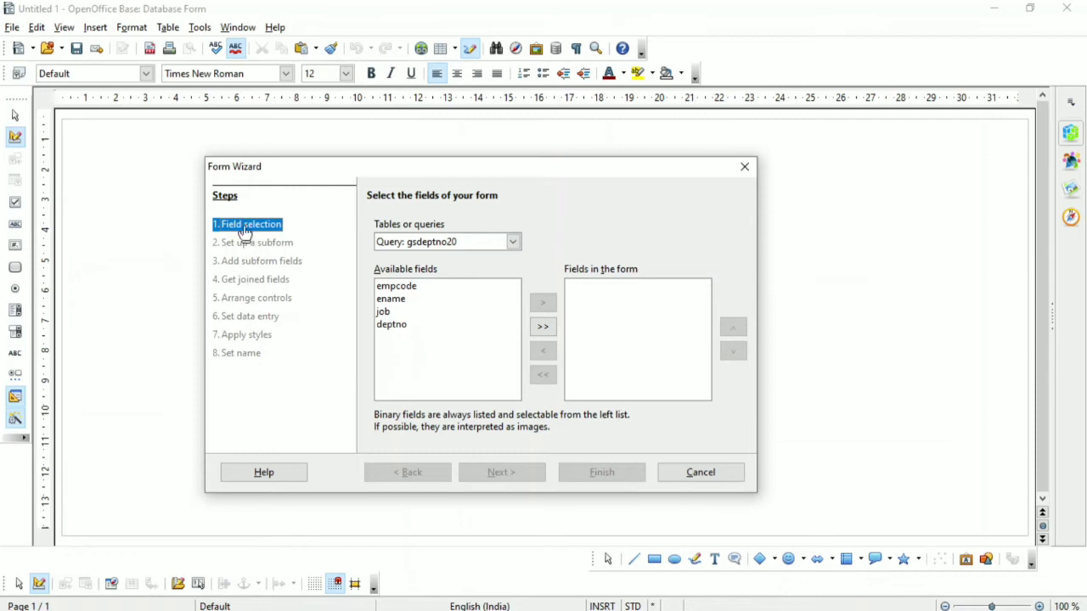
left_click(512, 244)
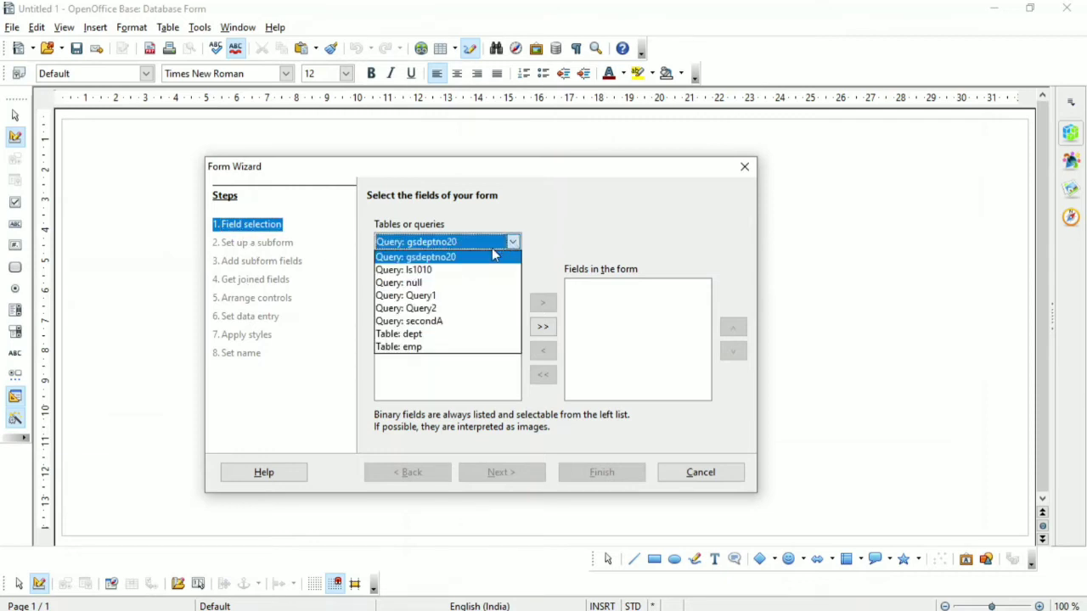
left_click(428, 348)
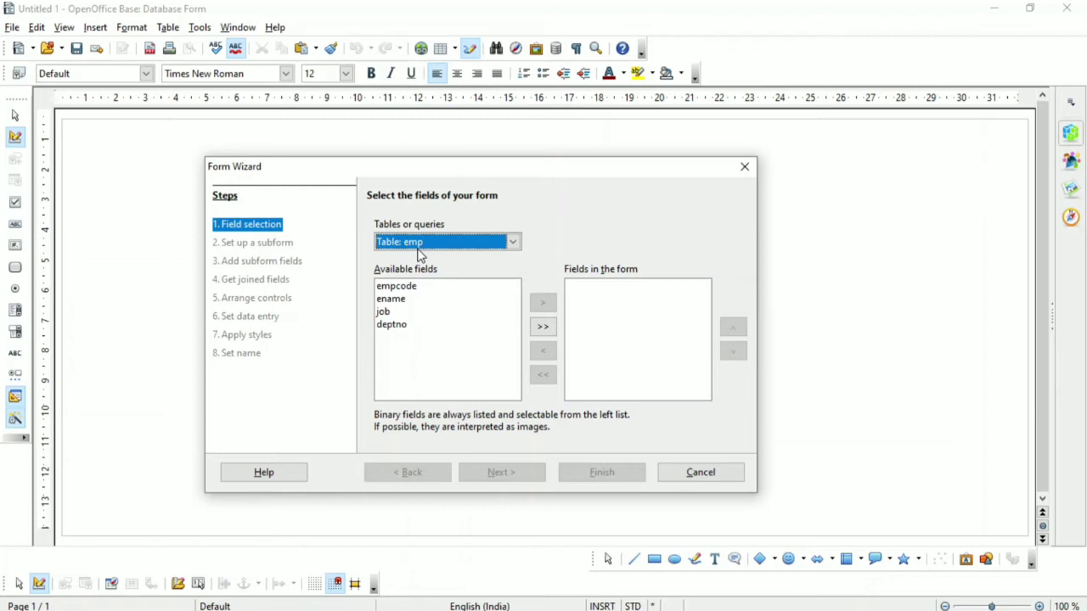
Try adding all available emp fields to the form at once and remove them all again.
left_click(401, 301)
left_click(389, 314)
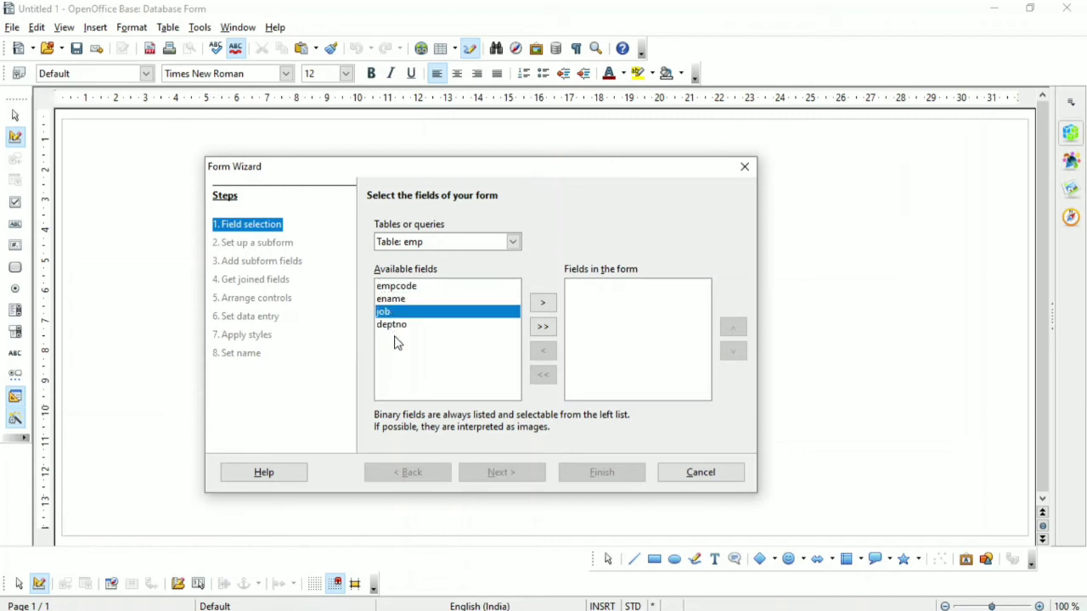
left_click(395, 328)
left_click(403, 289)
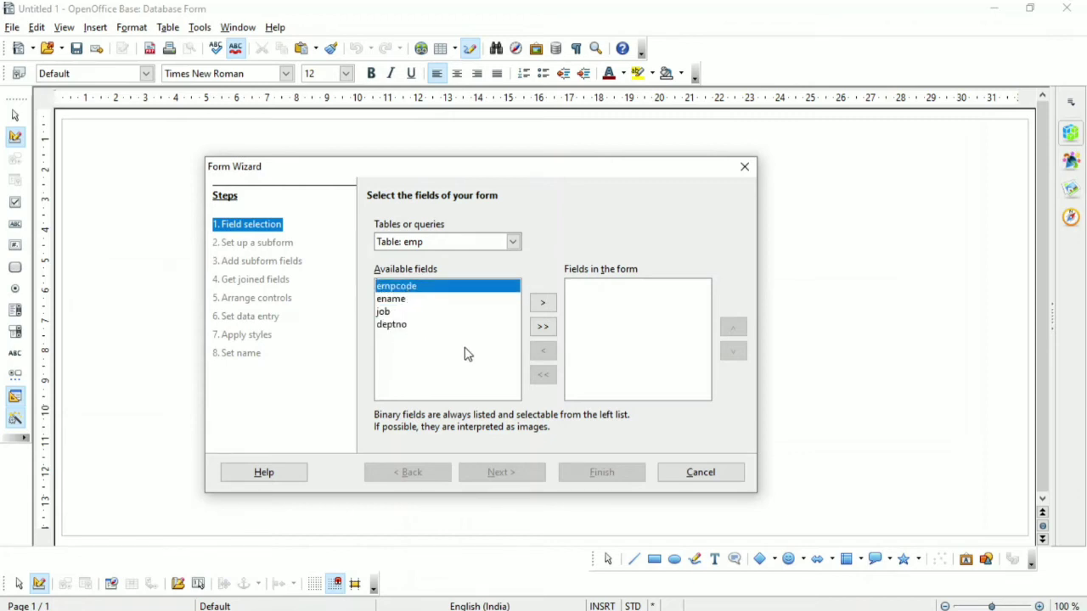
left_click(544, 328)
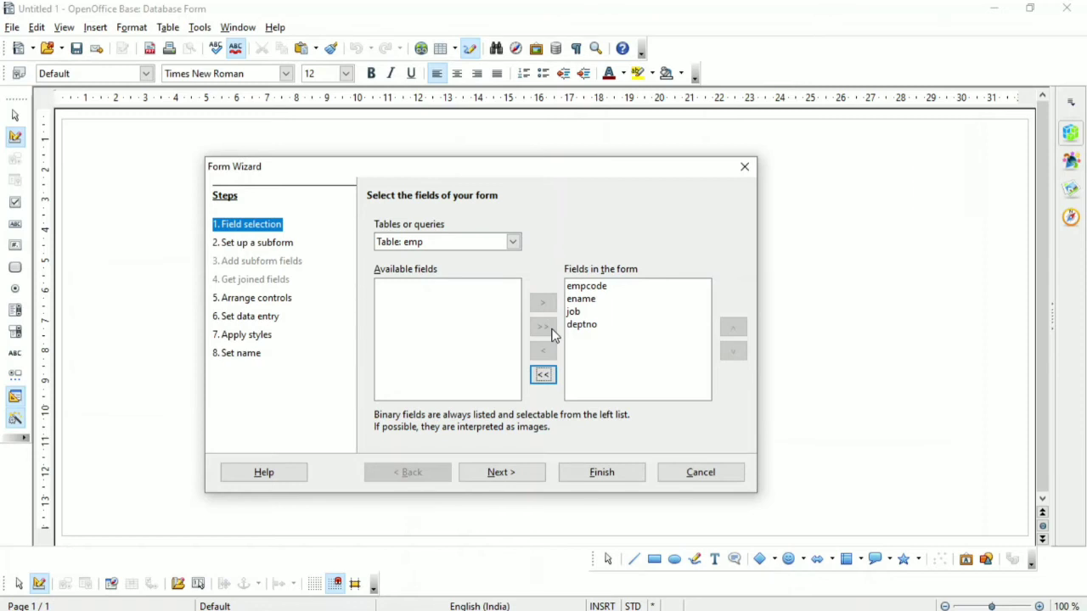
left_click(543, 374)
Add the empcode, ename, job and deptno fields to the form one by one and confirm the field selection.
left_click(398, 289)
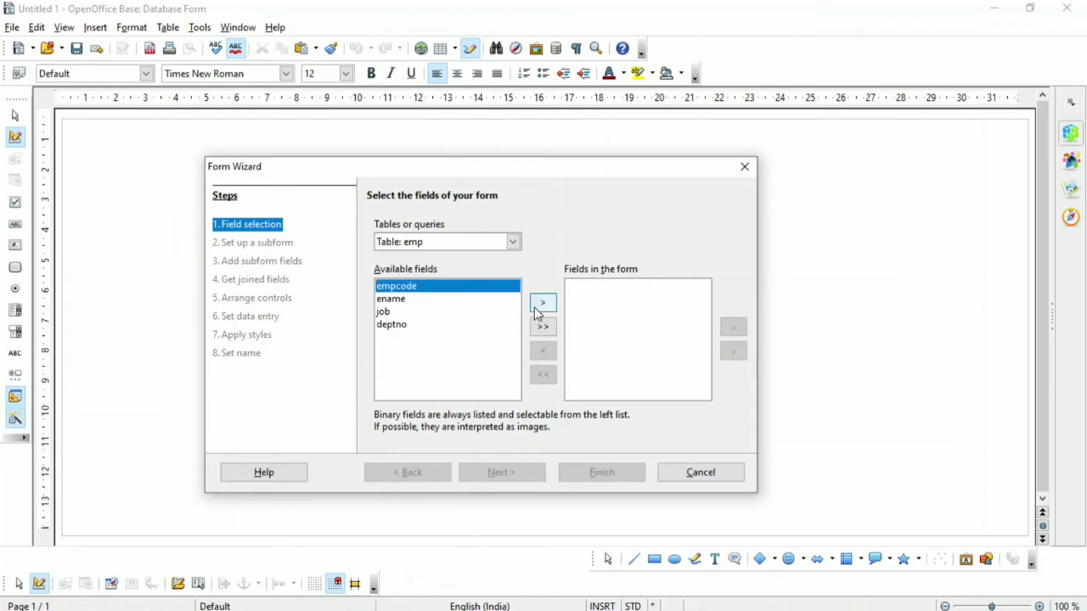
left_click(541, 305)
left_click(544, 306)
left_click(423, 290)
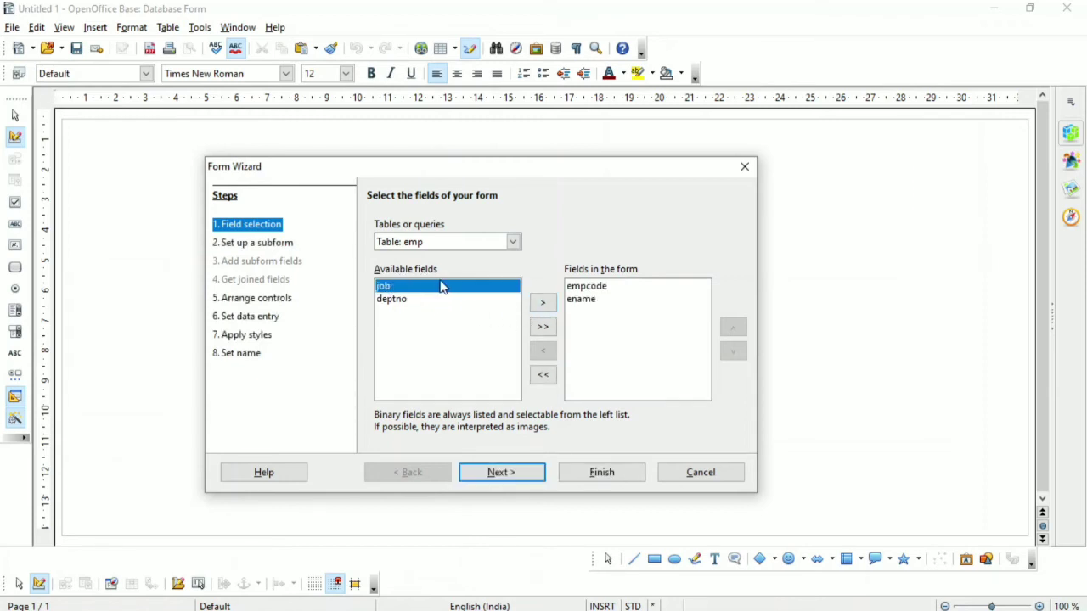
left_click(542, 304)
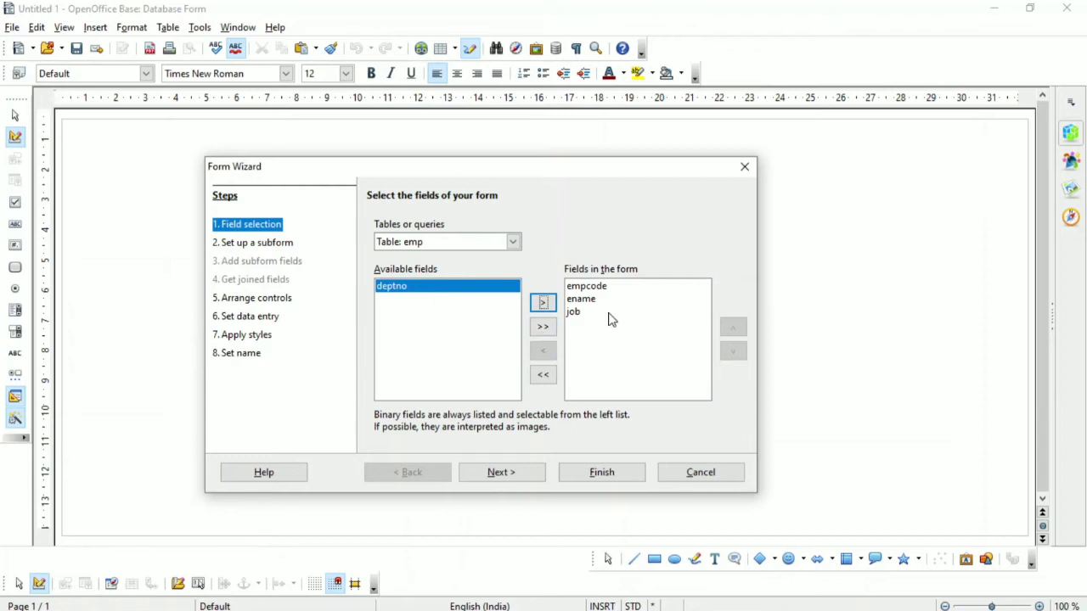
left_click(542, 304)
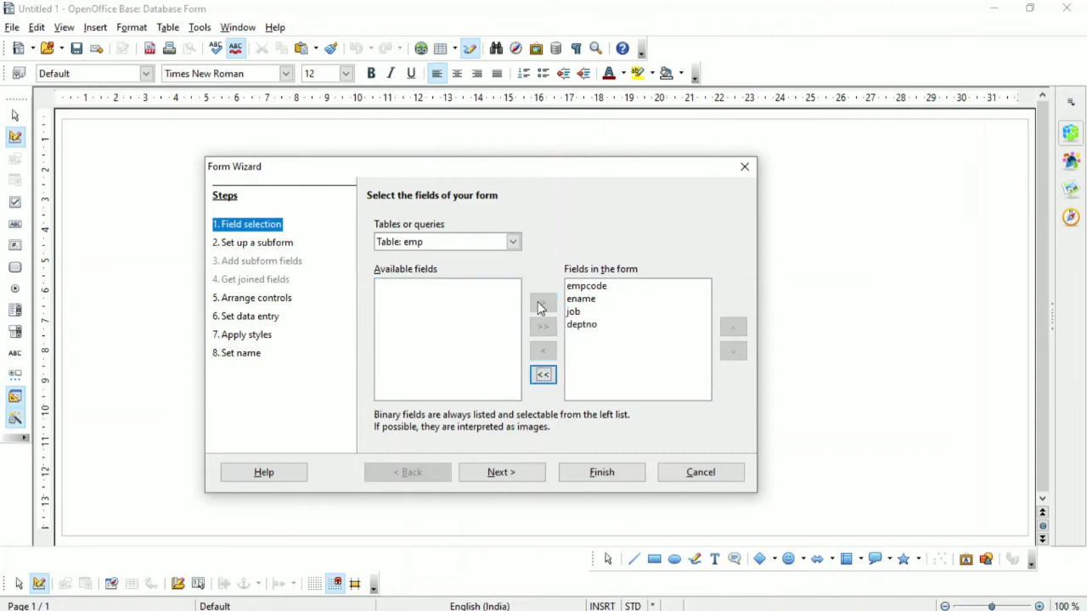
left_click(516, 476)
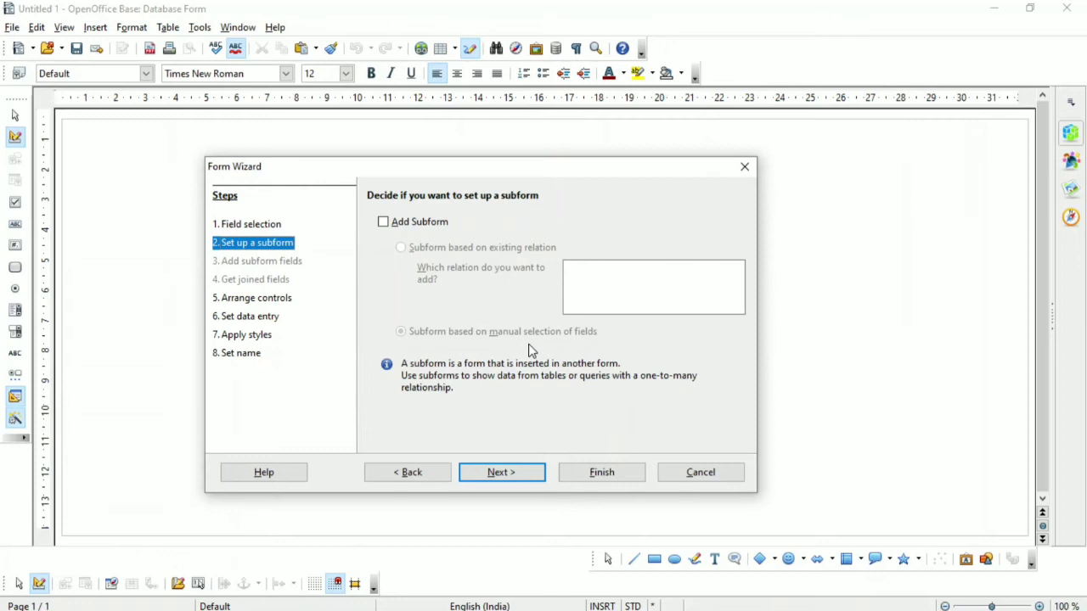
Leave out the subform and arrange the main form's controls as Columnar - Labels Left.
left_click(249, 299)
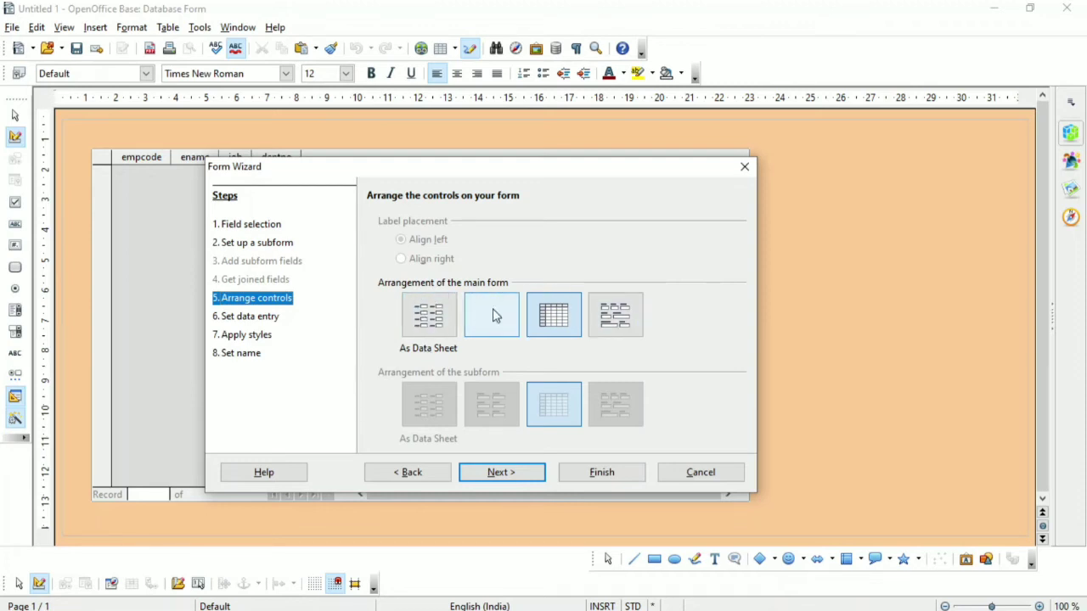
left_click(431, 328)
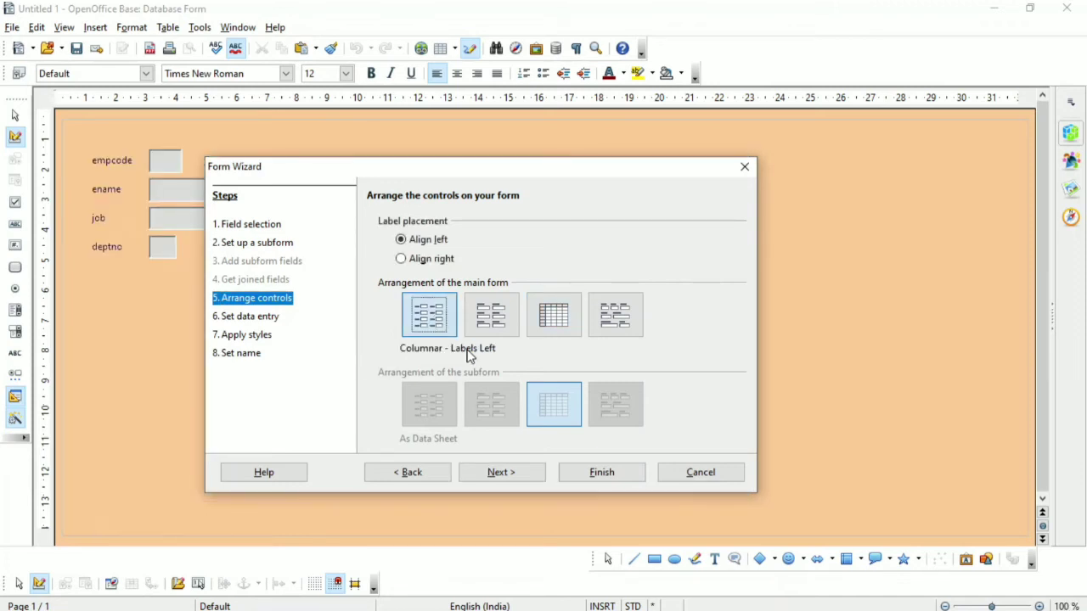
left_click_drag(262, 174, 415, 151)
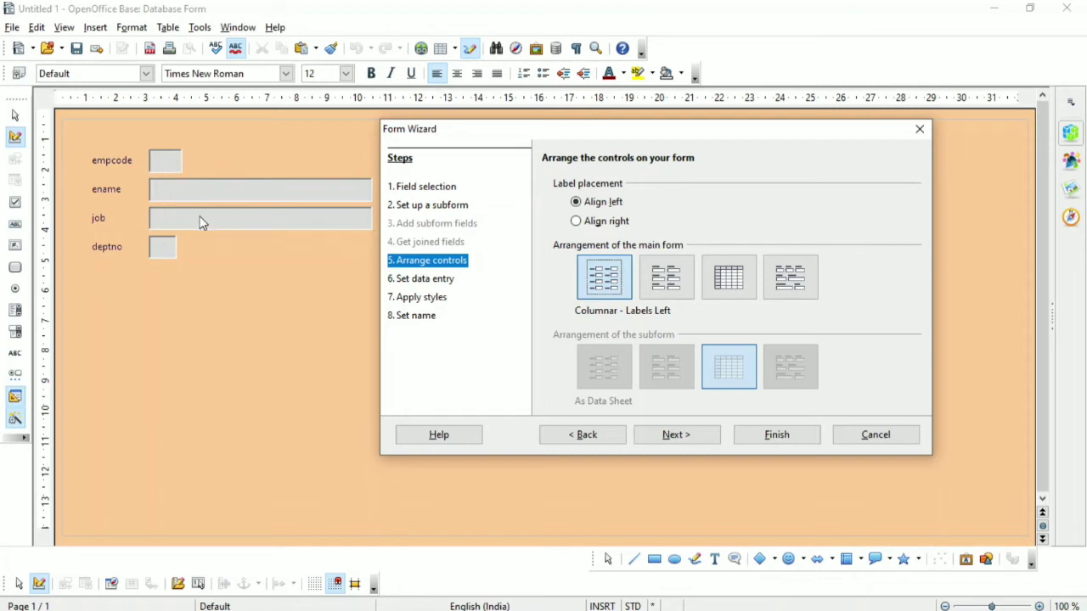
left_click_drag(521, 133, 418, 148)
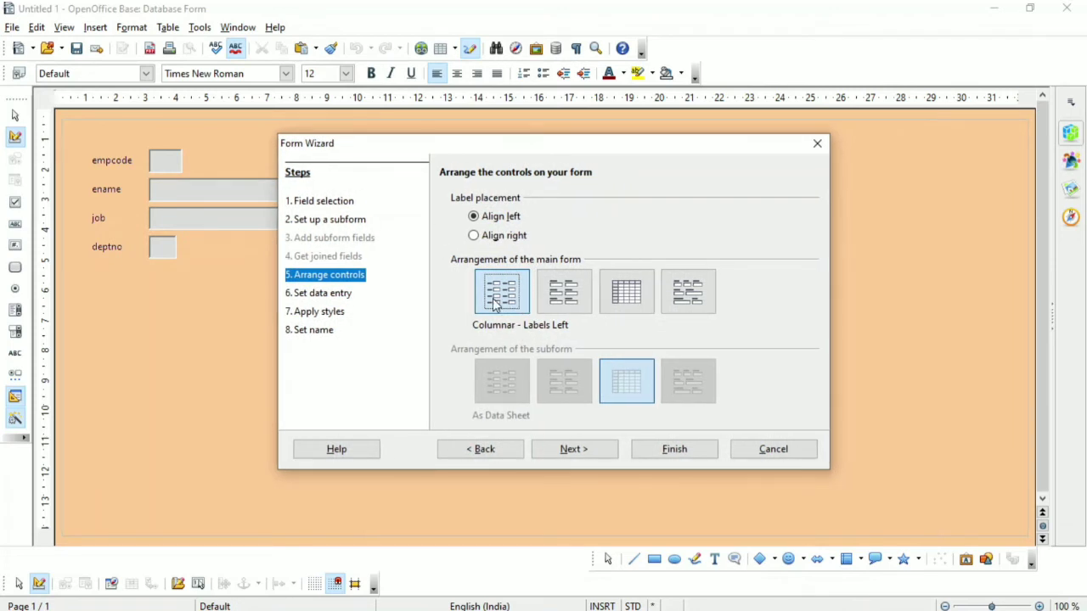
Try the Columnar - Labels on Top, As Data Sheet and In Blocks - Labels Above arrangements for the main form.
left_click(568, 301)
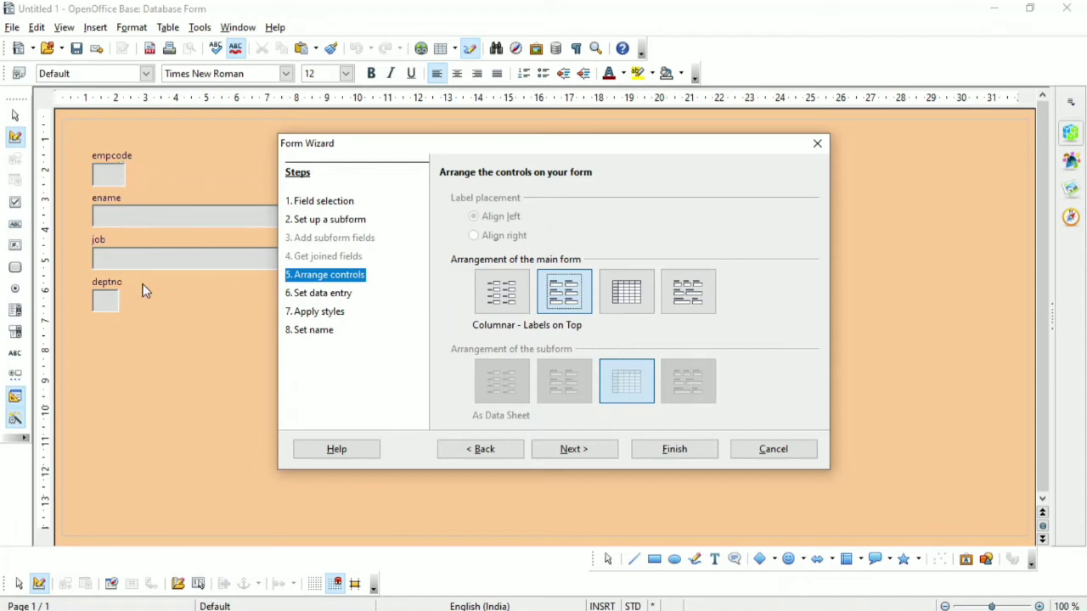
left_click(643, 294)
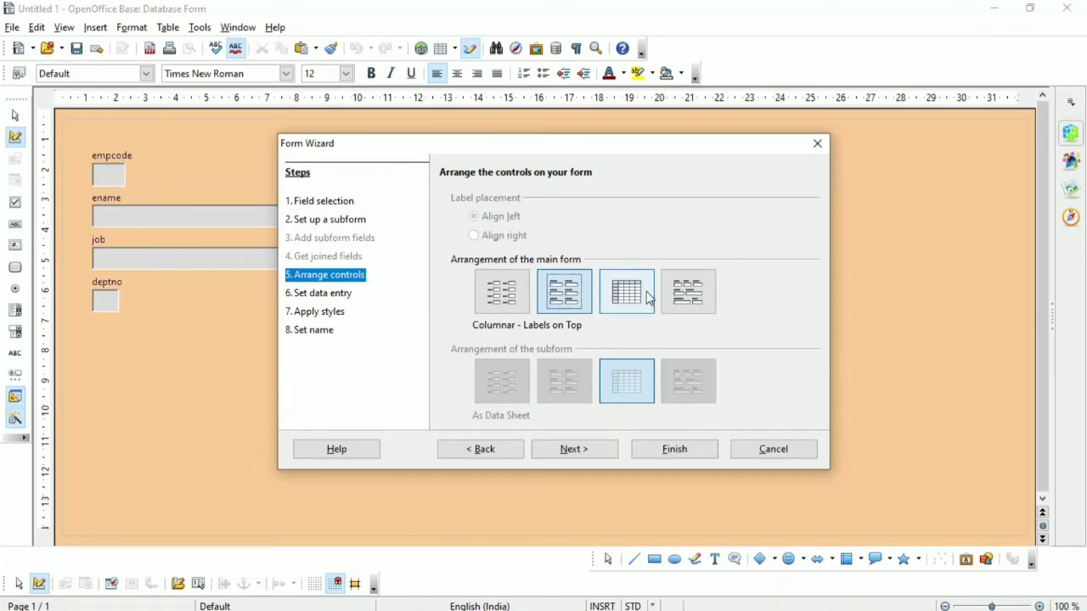
left_click_drag(426, 147, 341, 146)
left_click(607, 299)
left_click_drag(403, 152, 380, 309)
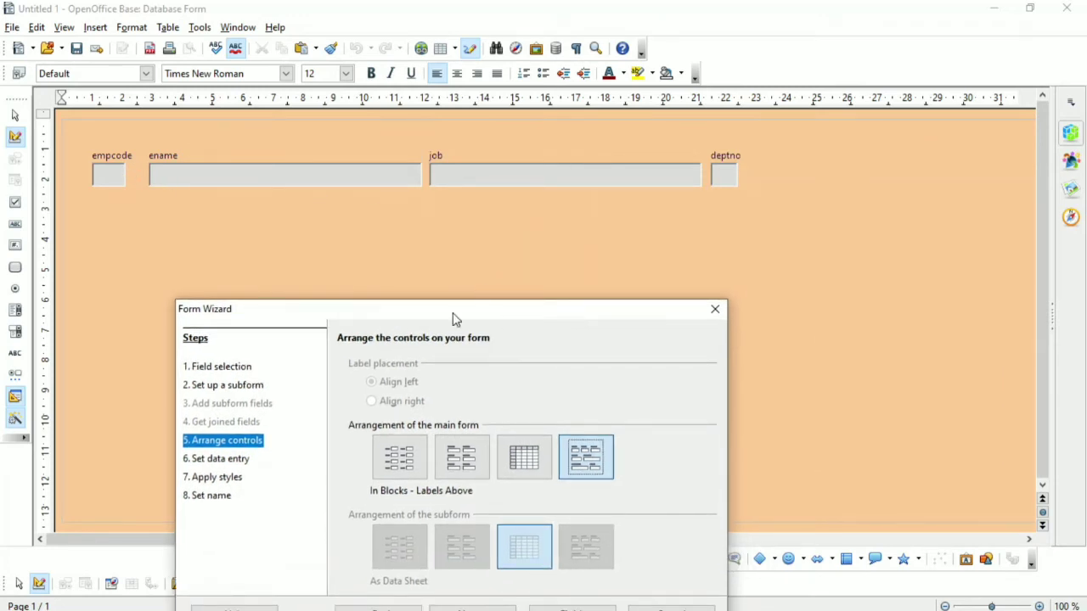
left_click_drag(453, 318, 540, 144)
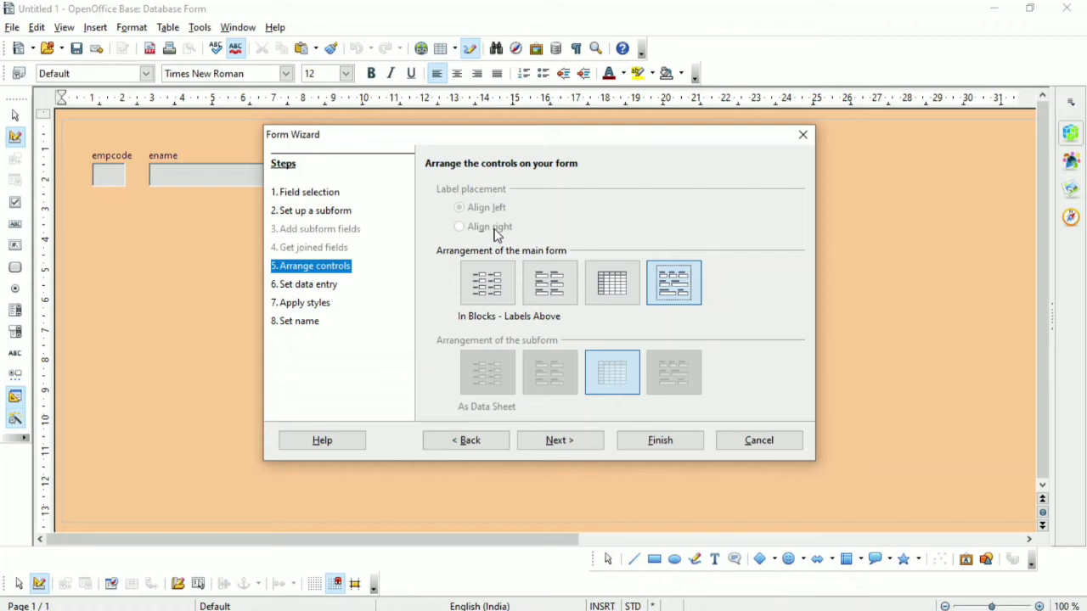
Set the main form's arrangement back to Columnar - Labels Left and accept the data entry mode that displays all data.
left_click(491, 285)
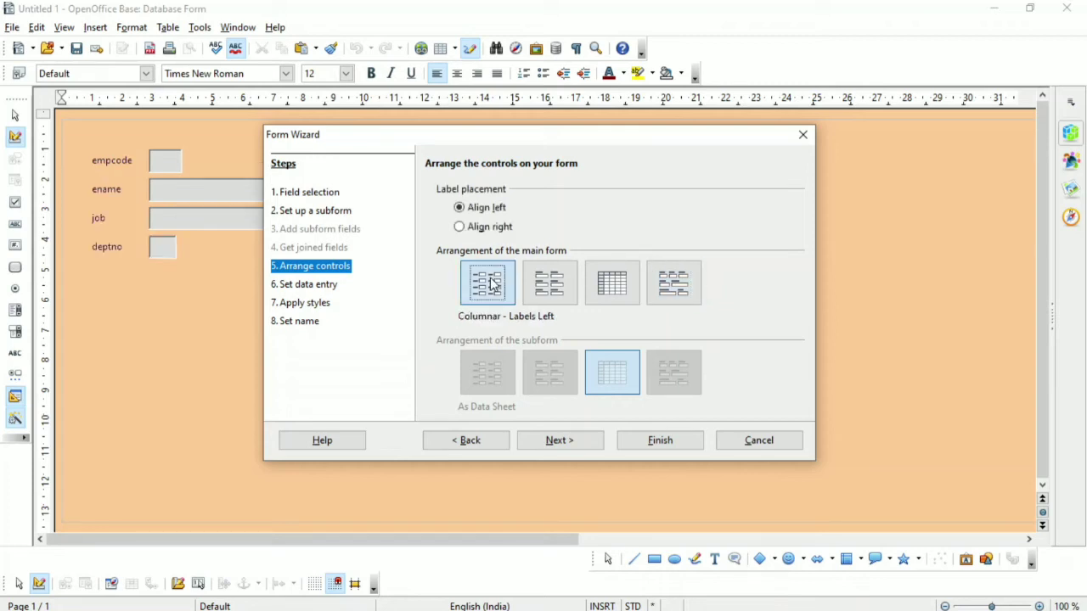
left_click_drag(348, 138, 479, 149)
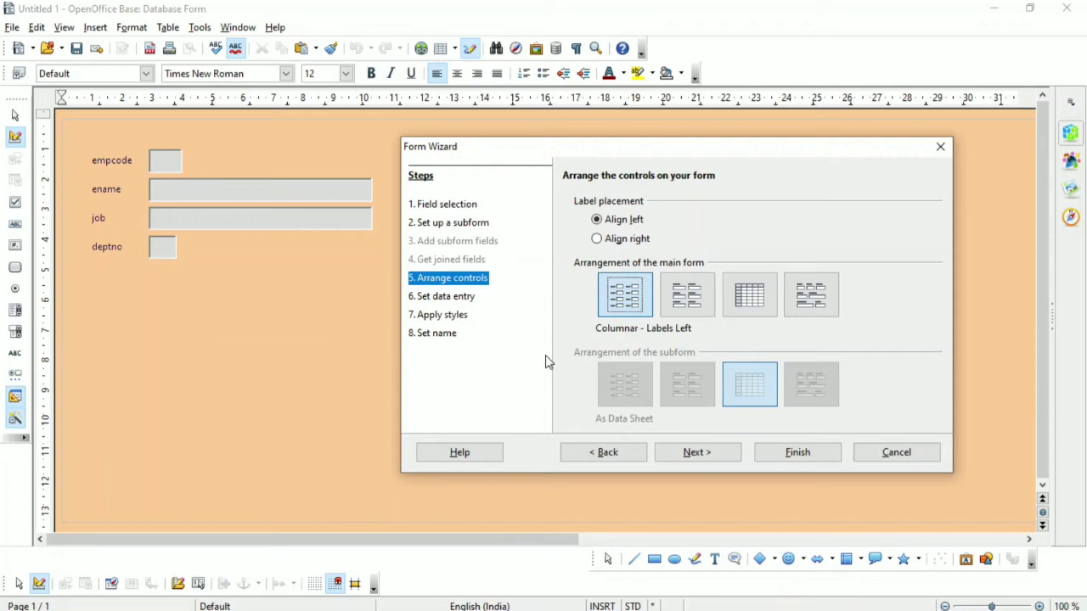
left_click_drag(669, 151, 640, 107)
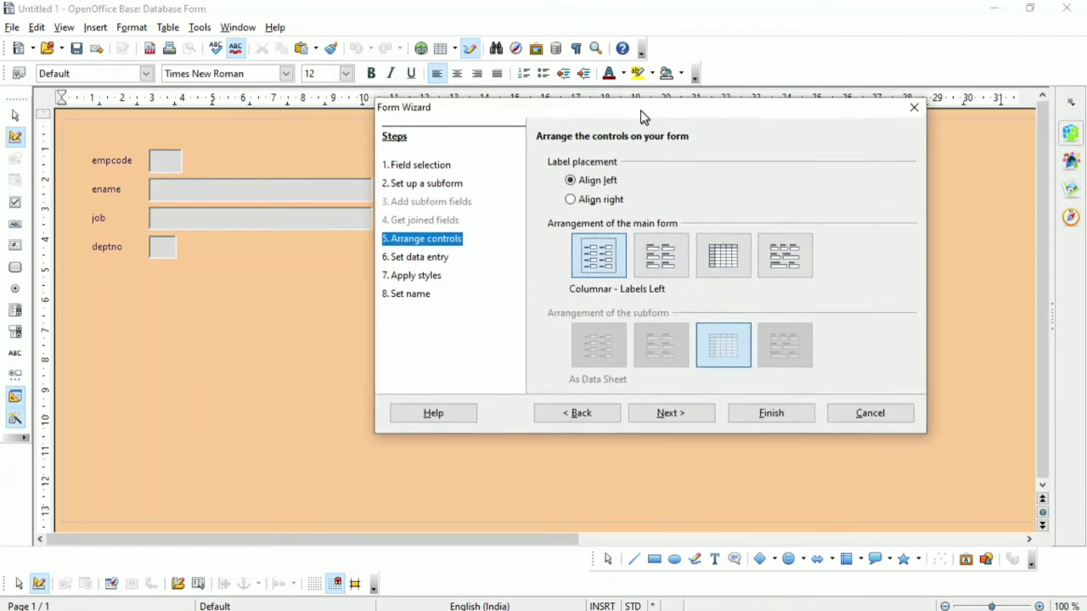
left_click(679, 415)
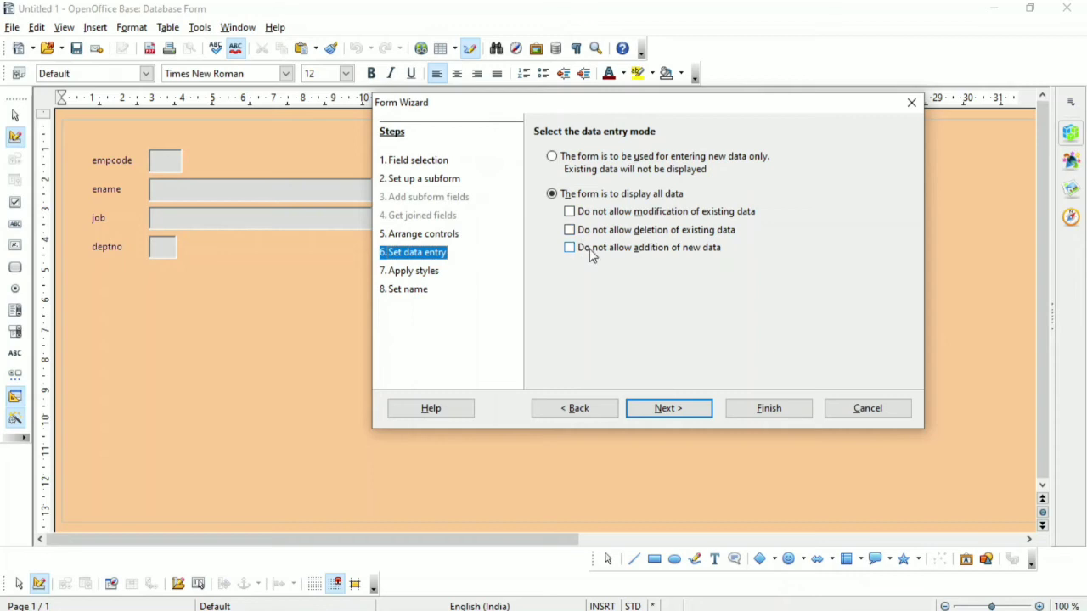
left_click(671, 410)
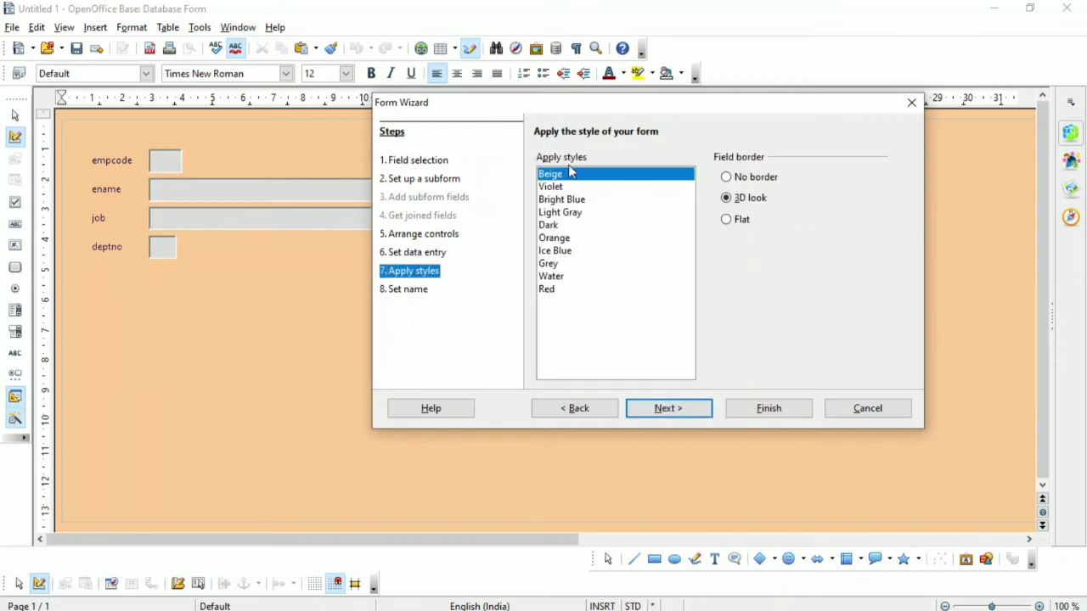
Preview the form styles from Violet through Water, and apply Red before proceeding to the form's name settings.
left_click(561, 190)
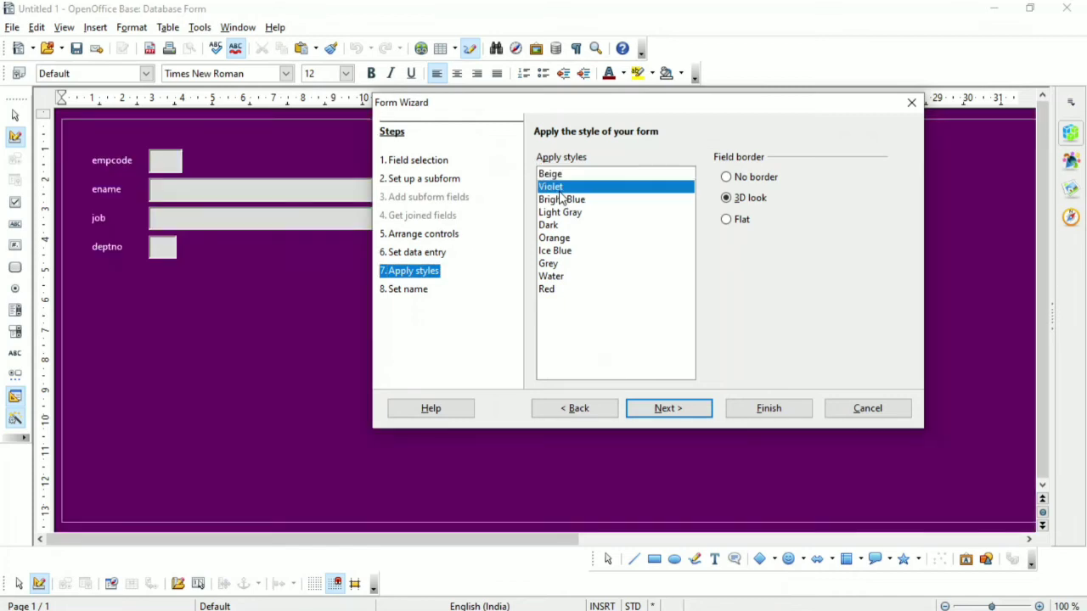
left_click(561, 202)
left_click(563, 216)
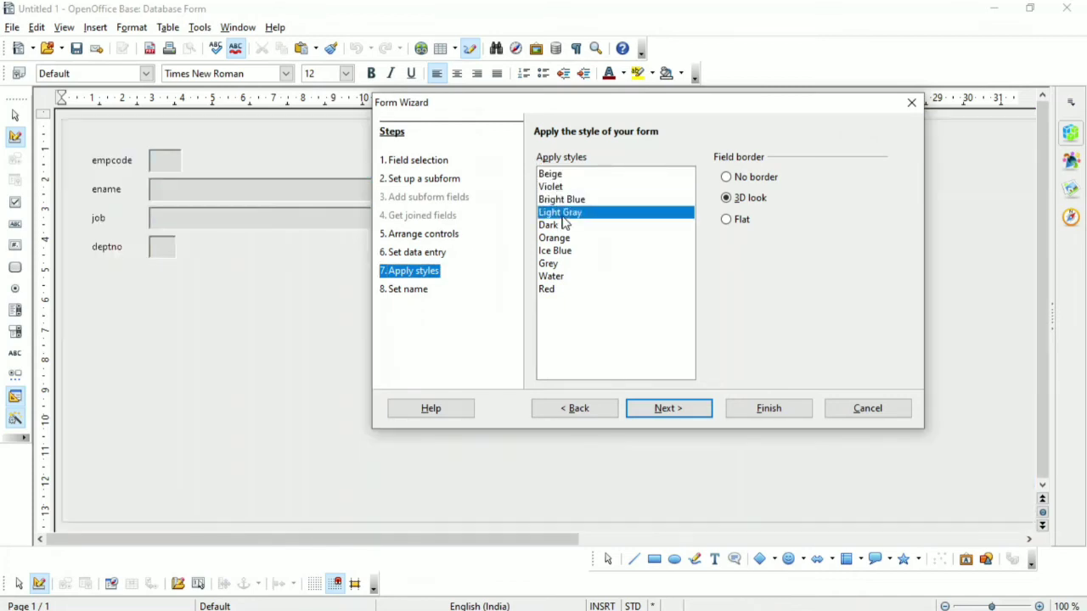
left_click(562, 226)
left_click(562, 239)
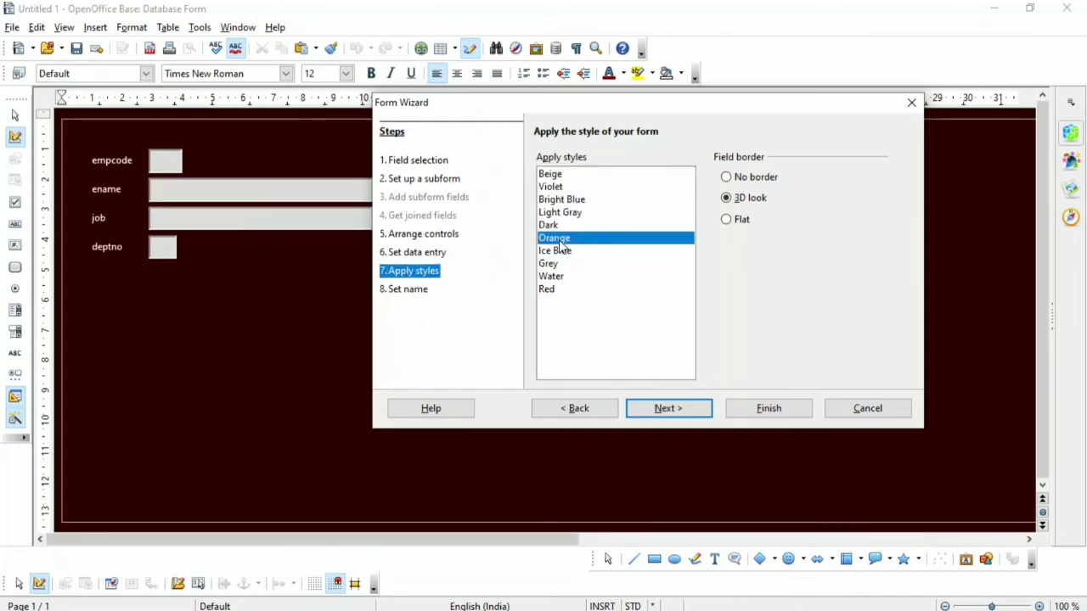
left_click(560, 251)
left_click(559, 265)
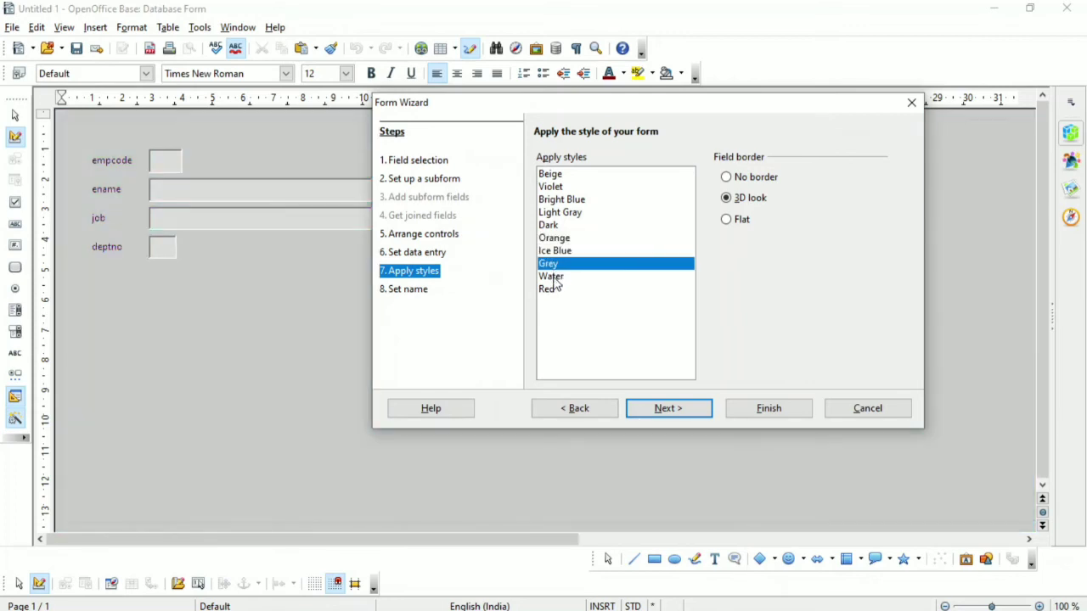
left_click(555, 277)
left_click(554, 291)
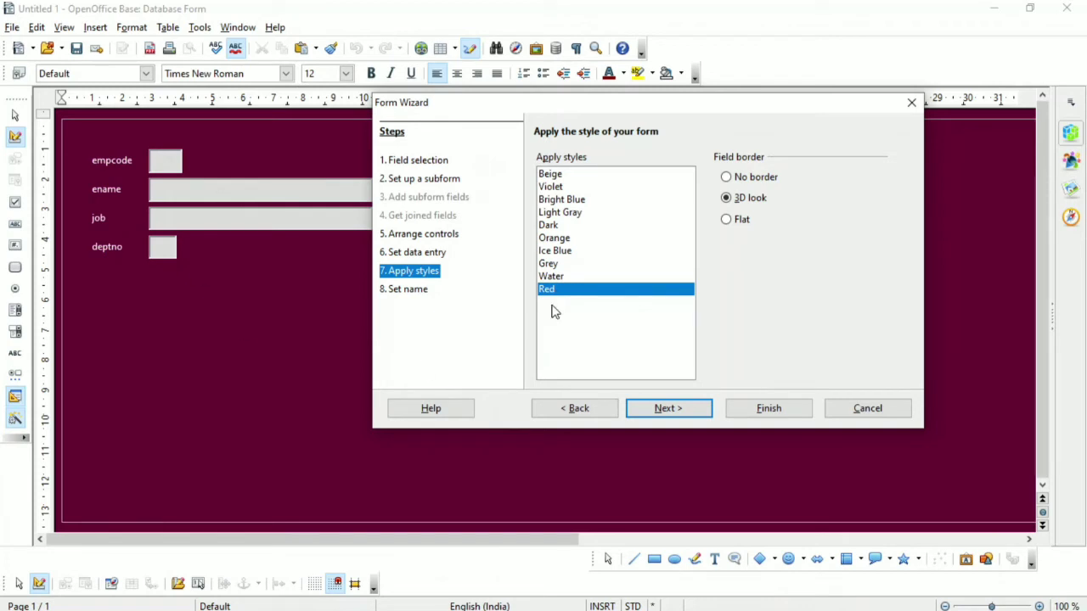
left_click(400, 292)
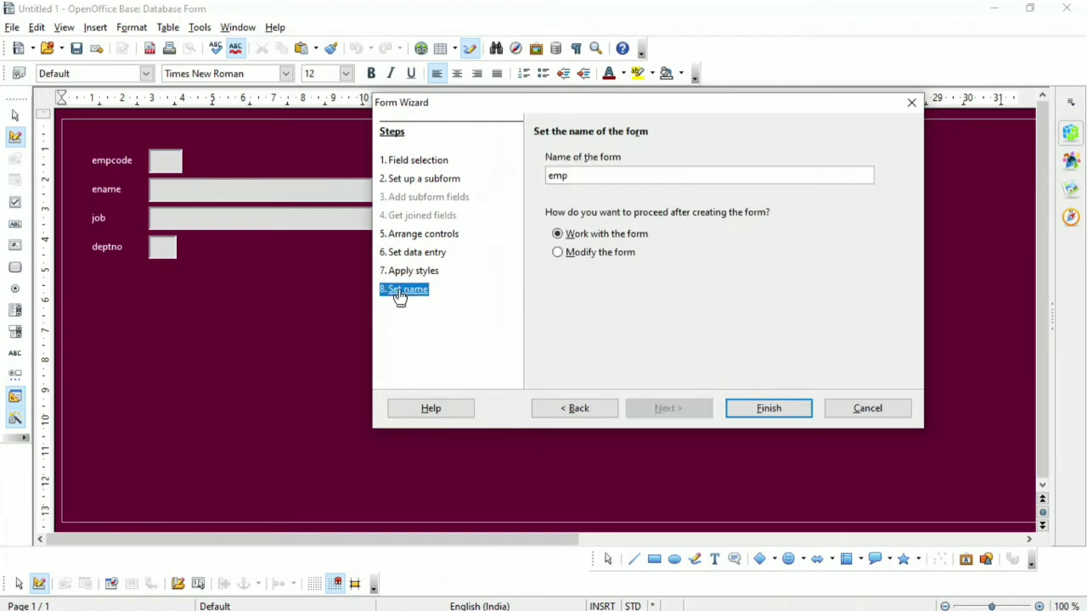
Name the form Employee Form, finish the wizard to work with the form, and maximize the form window.
left_click_drag(600, 174, 529, 189)
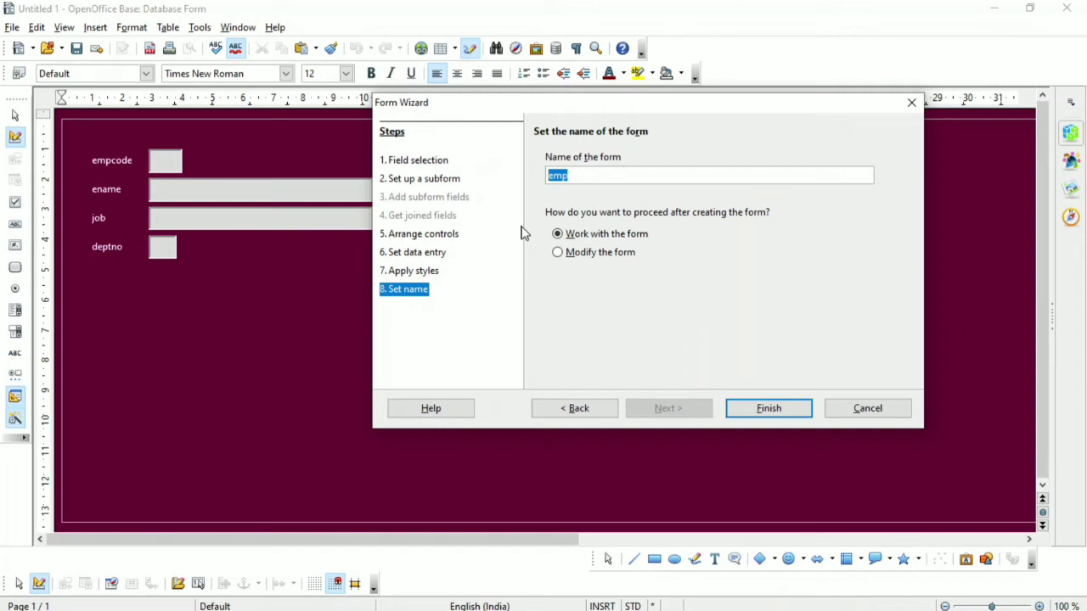
left_click(595, 174)
left_click_drag(604, 176, 550, 177)
type("Employee")
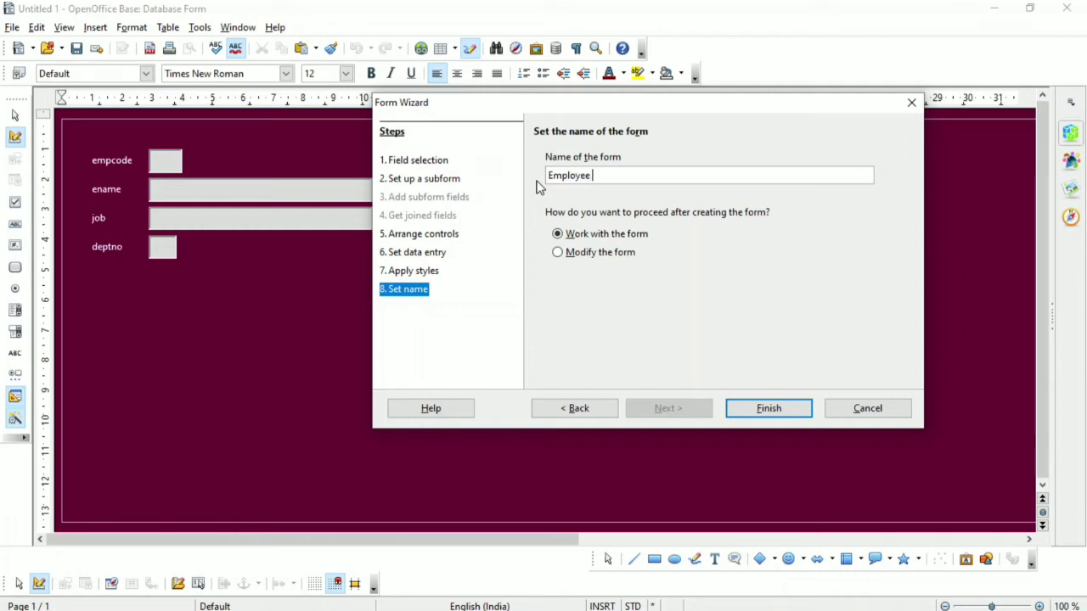
type(" Form")
left_click(769, 408)
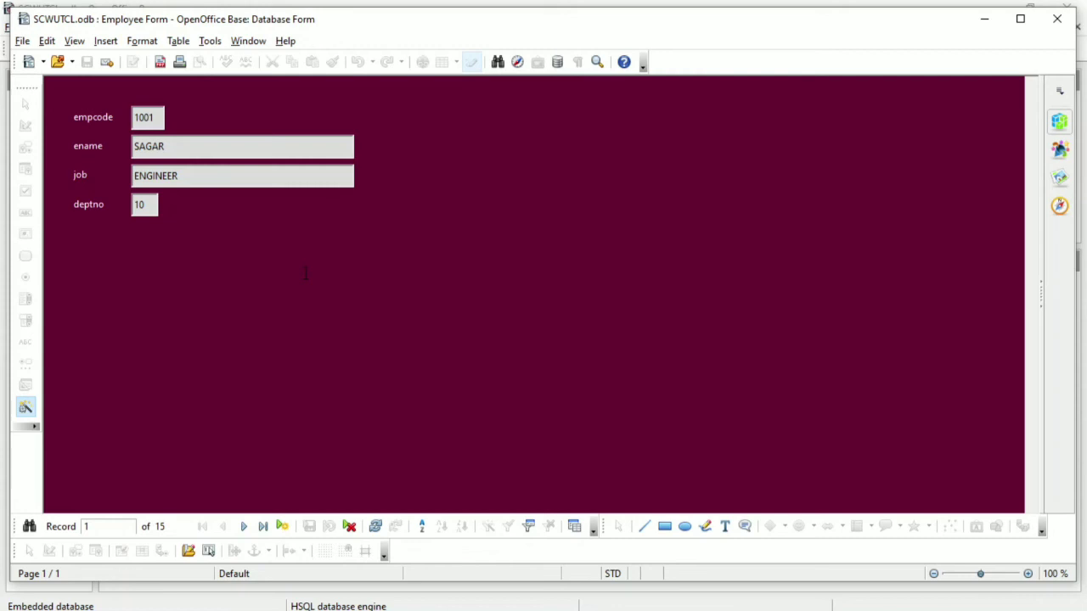
double_click(450, 24)
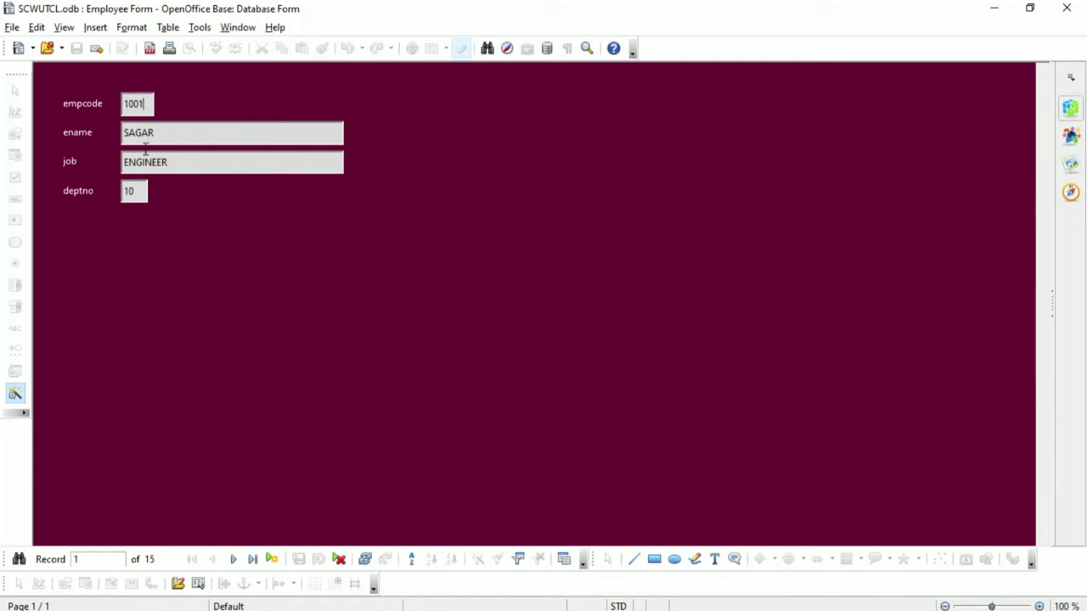
Undock the Form Navigation and Form Design toolbars in turn and dock each one again.
left_click(128, 192)
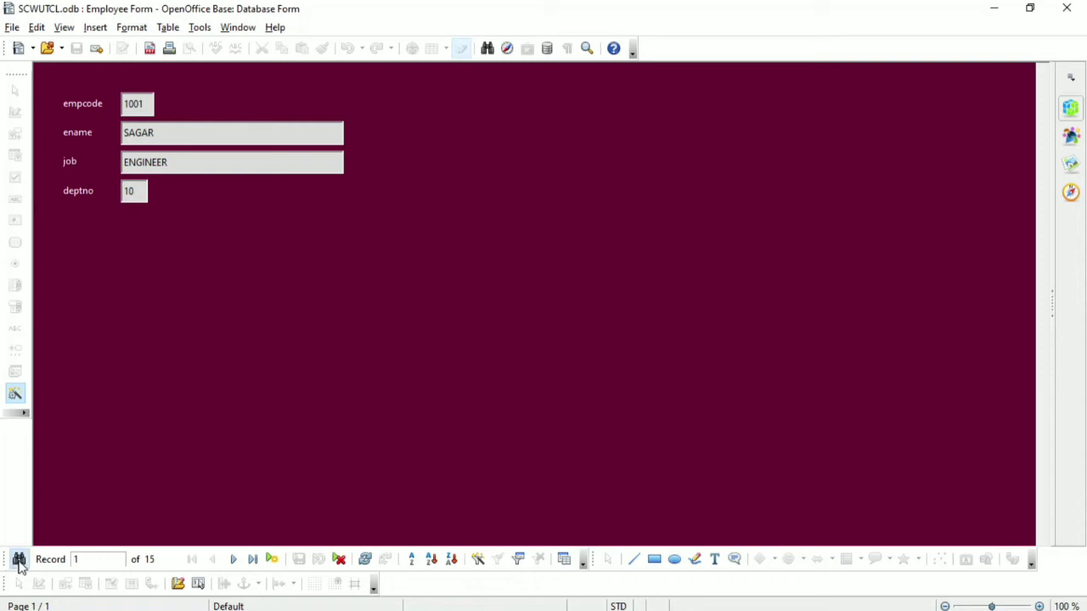
left_click_drag(3, 554, 202, 354)
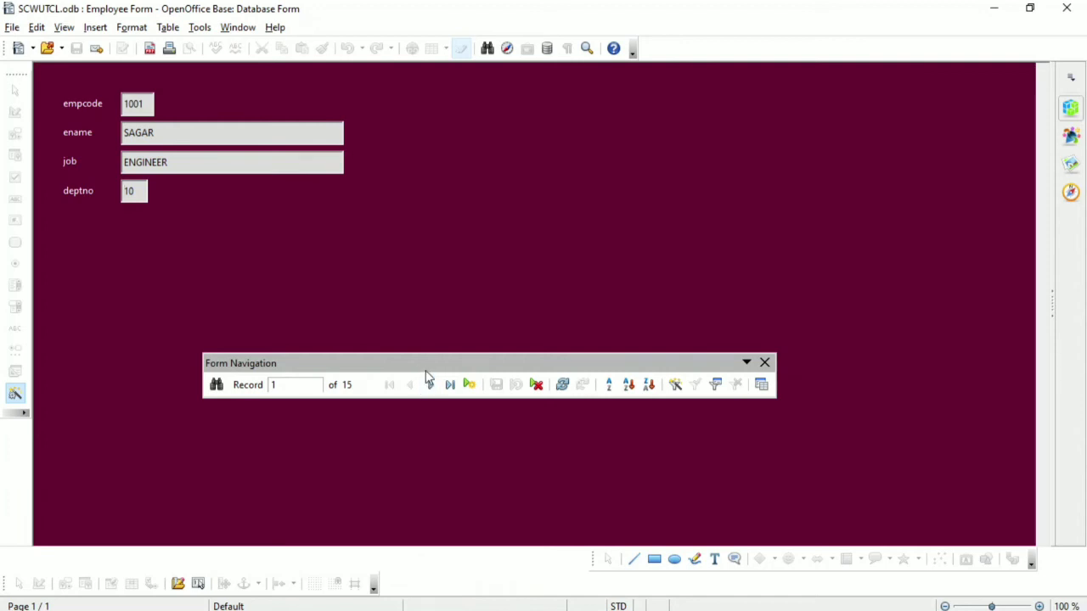
left_click_drag(223, 365, 8, 551)
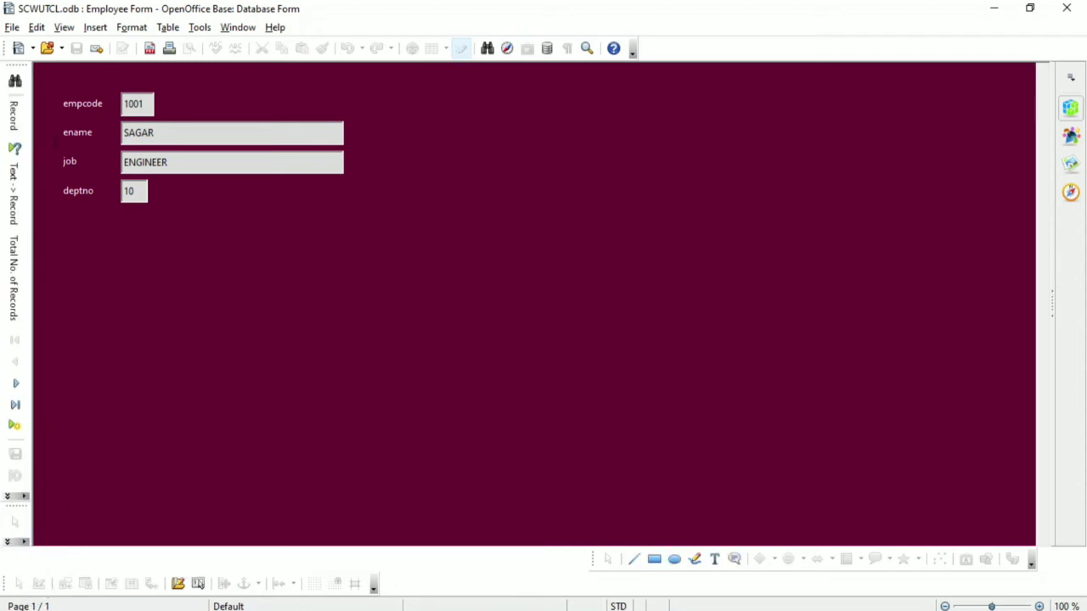
mouse_move(14, 62)
left_mouse_down()
mouse_move(46, 260)
mouse_move(127, 586)
mouse_move(136, 576)
mouse_move(127, 563)
mouse_move(7, 573)
mouse_move(6, 559)
mouse_move(208, 505)
mouse_move(264, 347)
left_mouse_up()
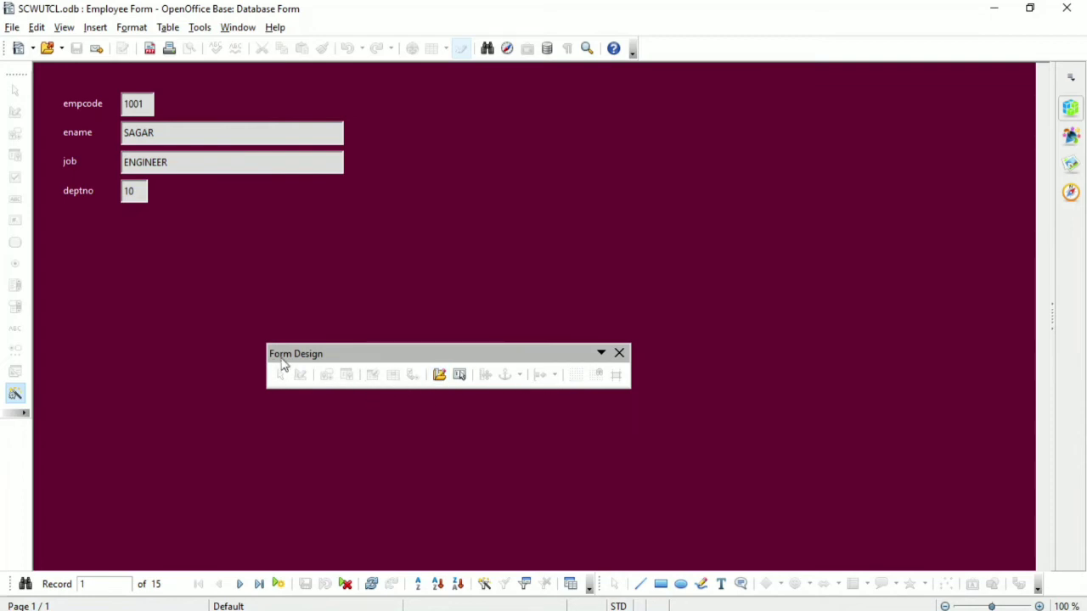
left_click_drag(281, 359, 13, 605)
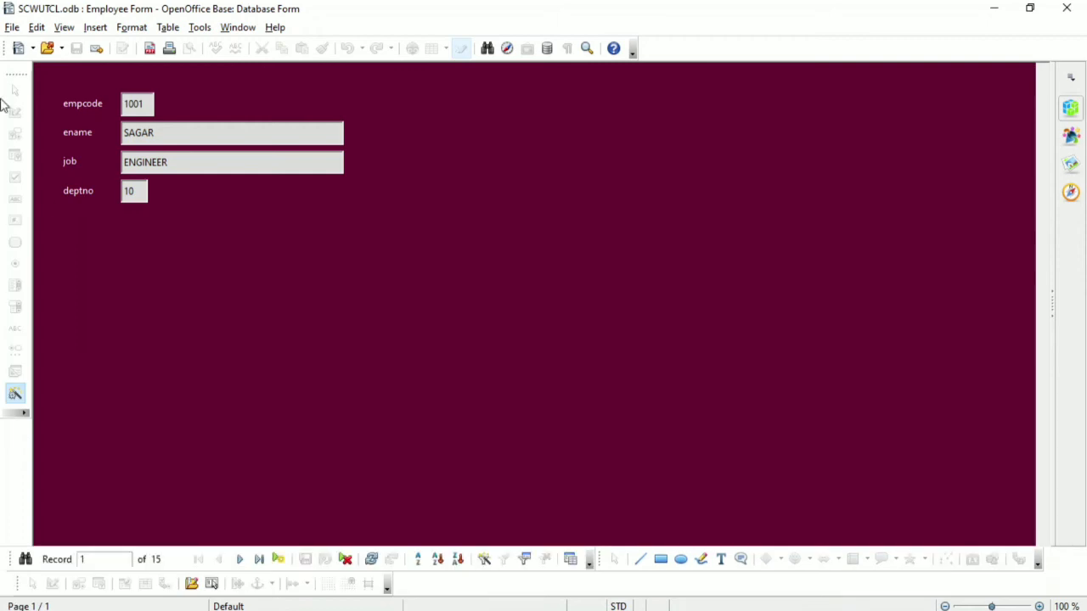
Float the Form Controls toolbar over the form and dock it back in its original place.
left_click_drag(14, 77, 460, 252)
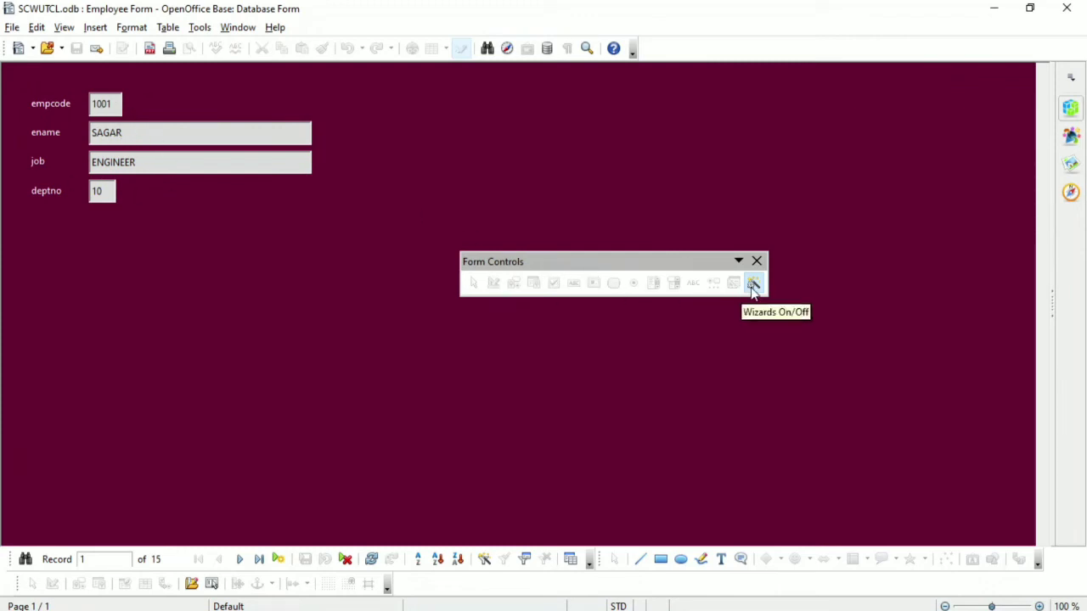
left_click_drag(597, 260, 6, 128)
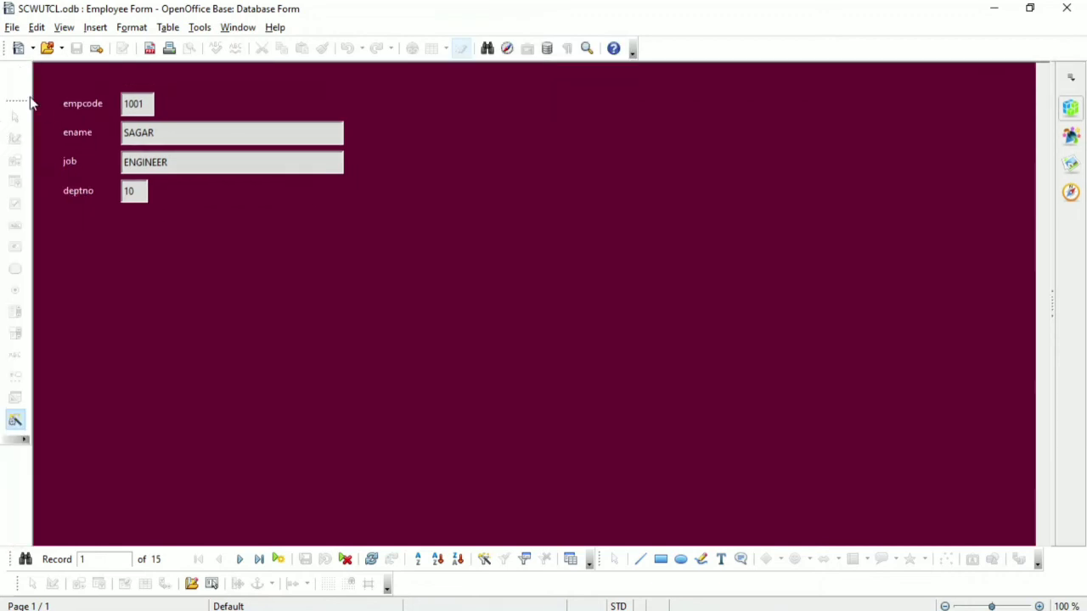
left_click_drag(13, 98, 17, 66)
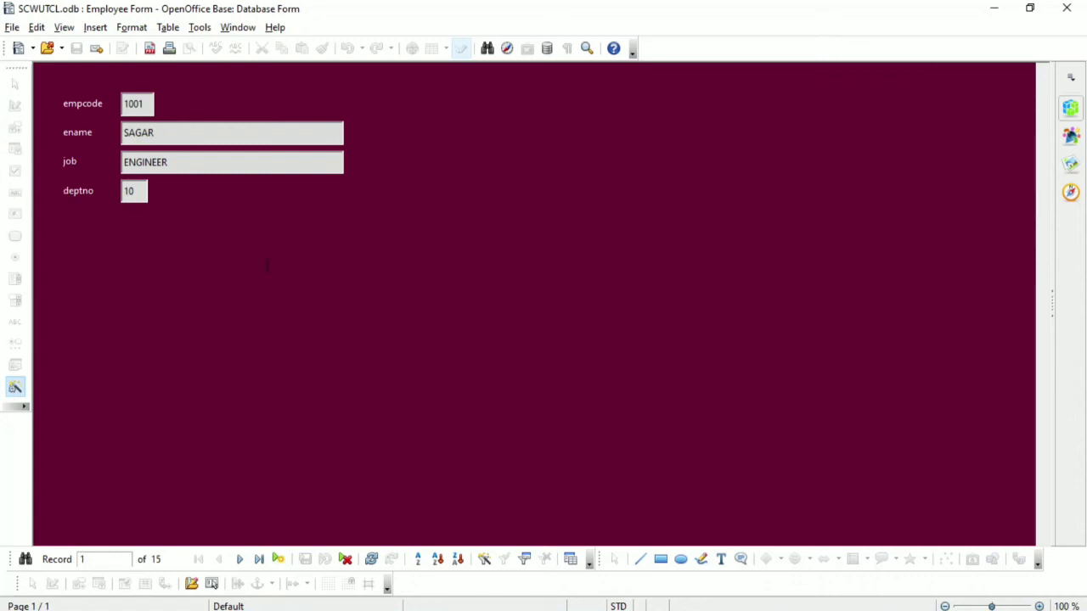
Page forward through the employee records one at a time from record 1 to record 8.
left_click_drag(124, 102, 144, 101)
left_click(239, 560)
left_click(238, 560)
left_click(239, 560)
left_click(240, 561)
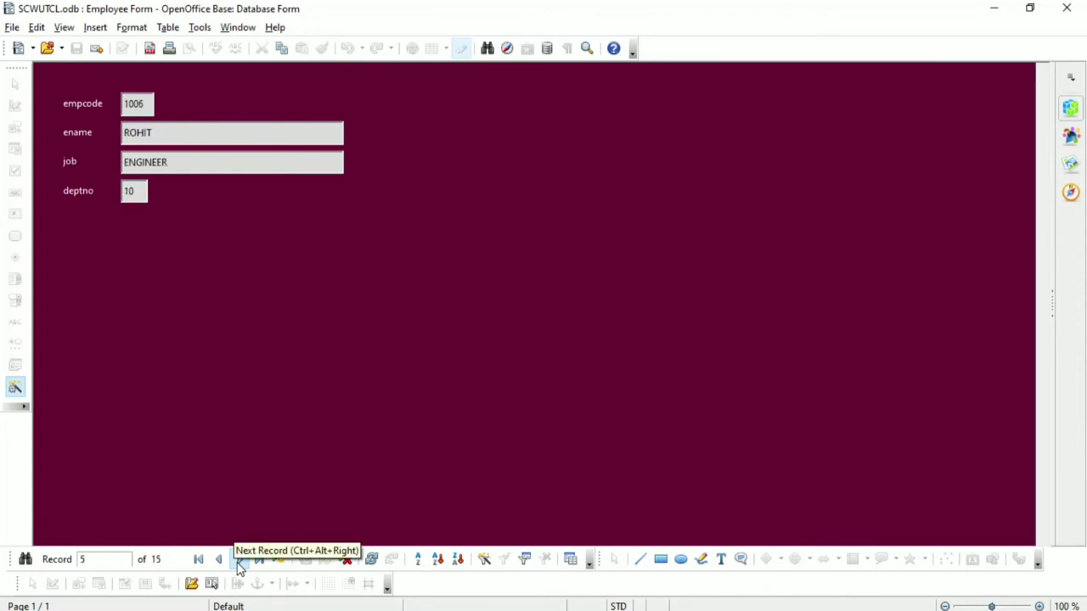
left_click(239, 560)
left_click(239, 561)
left_click(240, 561)
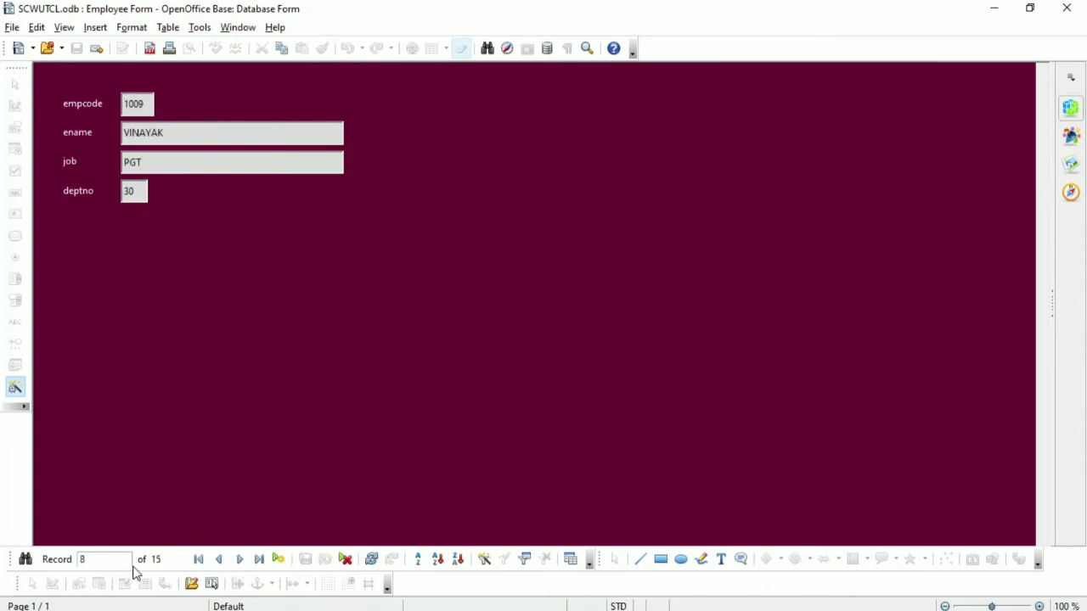
Jump directly to record 10 and to record 15 by record number.
left_click_drag(109, 558, 38, 569)
type("10")
key("Return")
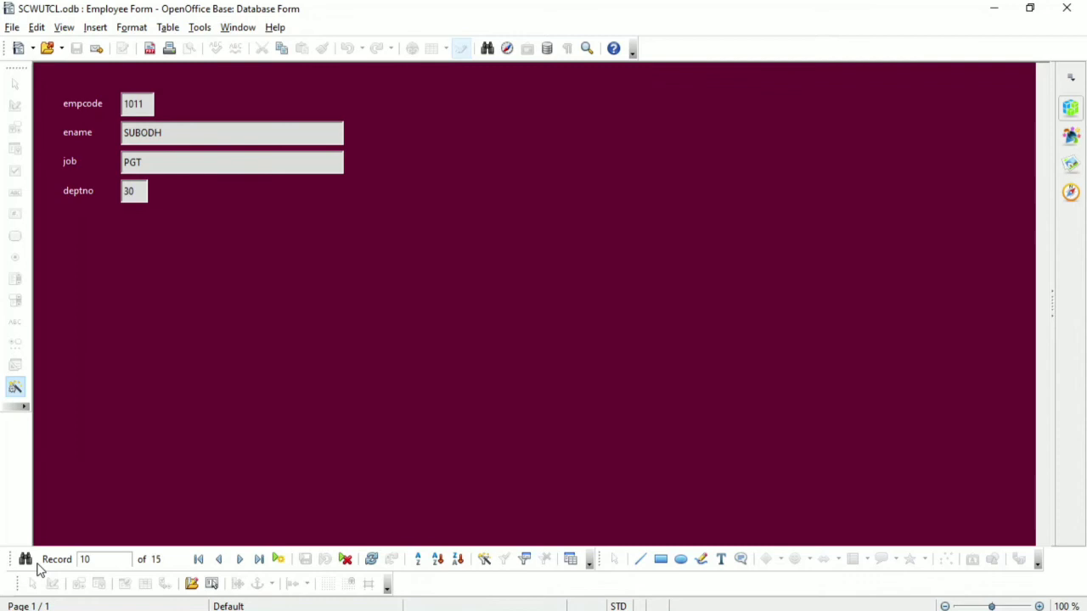
left_click_drag(117, 562, 72, 568)
type("15")
key("Return")
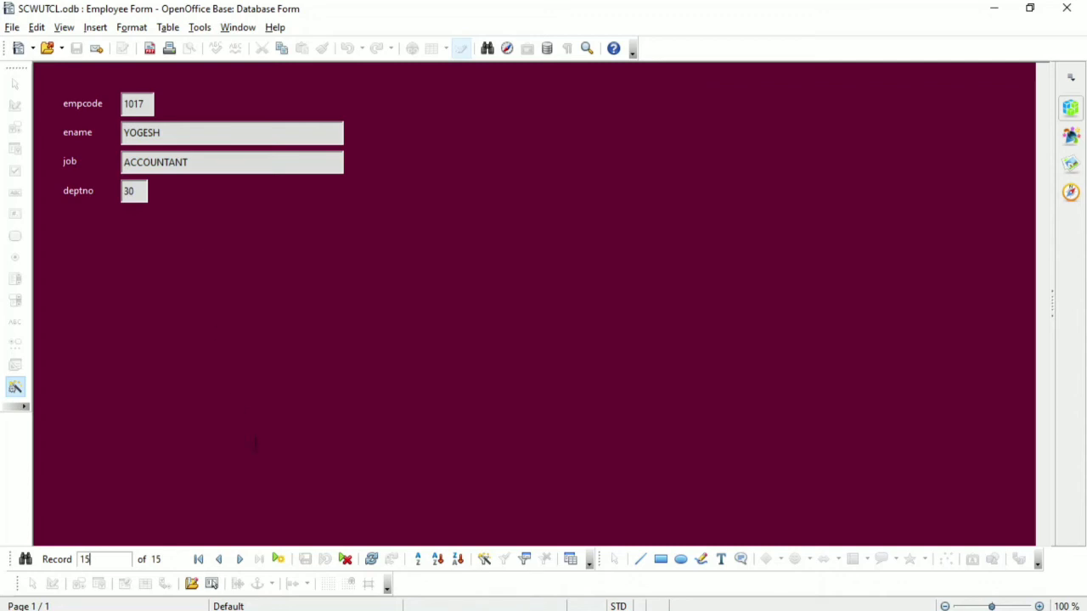
Add and save a new record with the employee's code and name, job Manager and deptno 20.
left_click(281, 564)
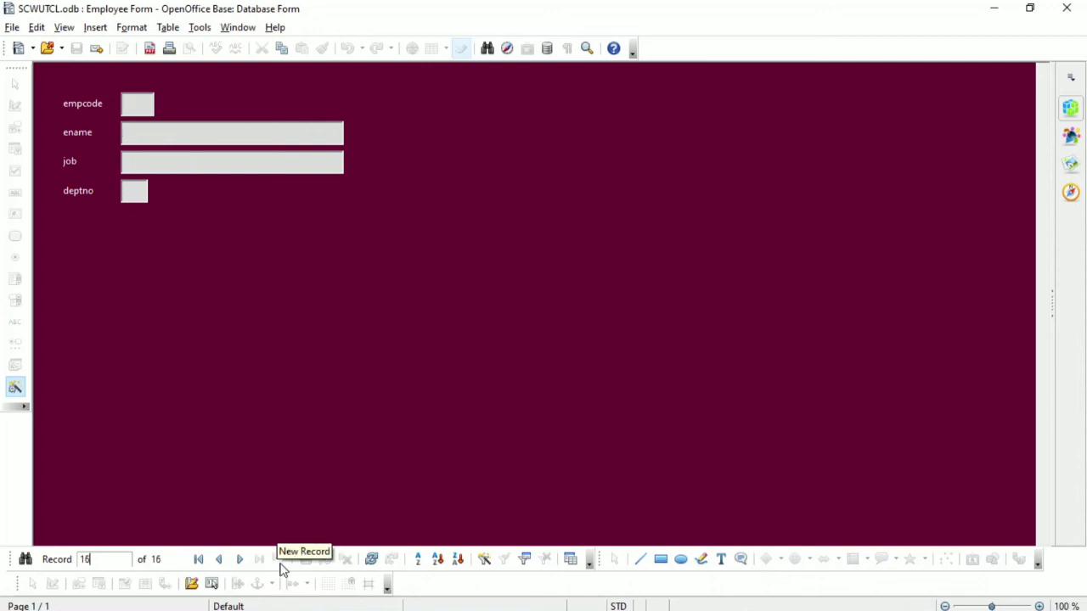
left_click(142, 104)
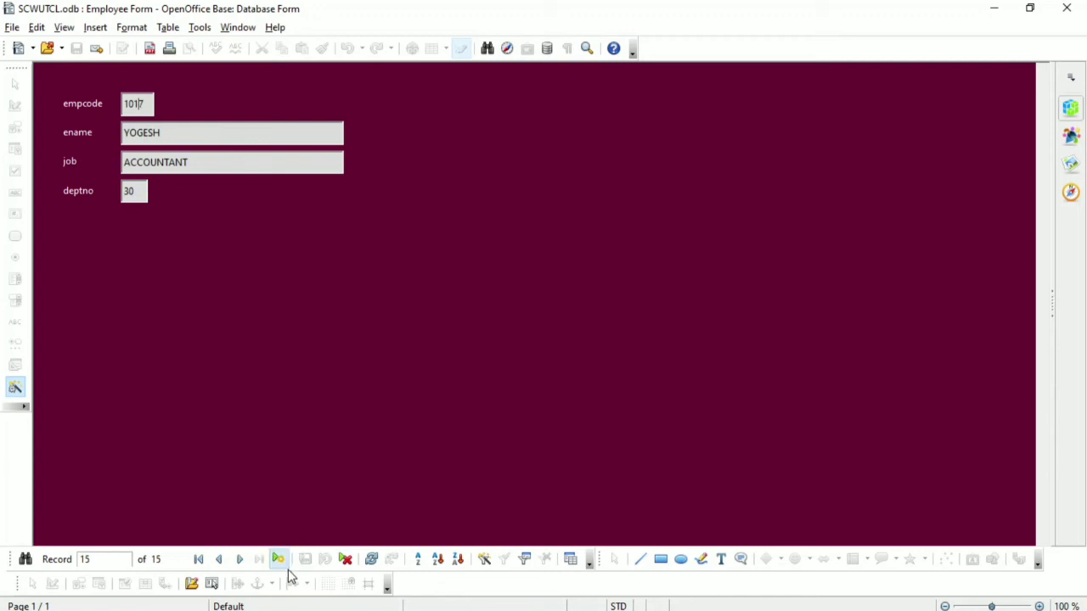
left_click(280, 564)
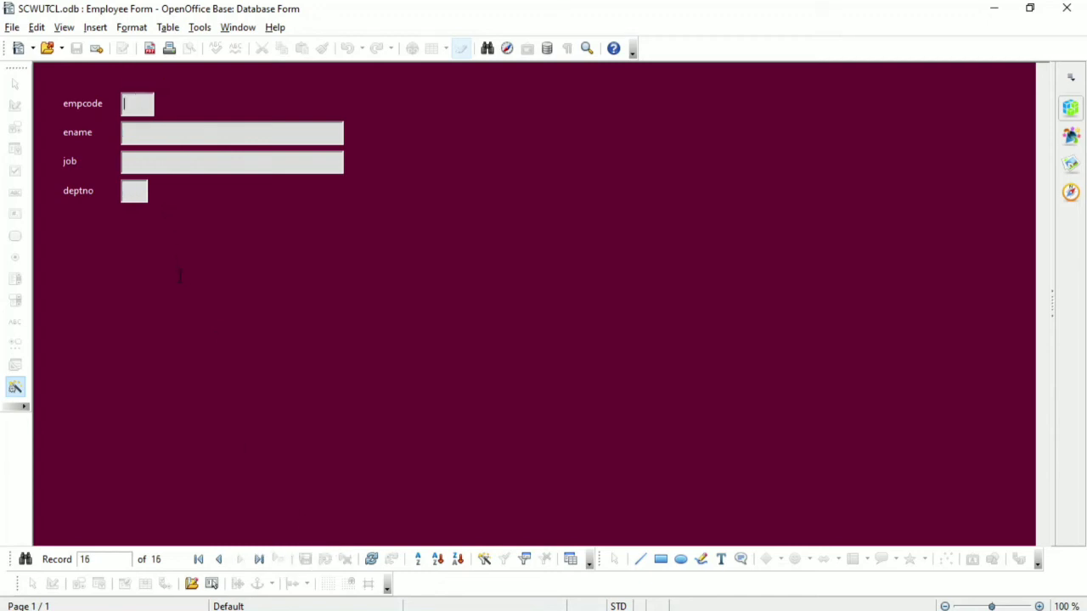
type("10")
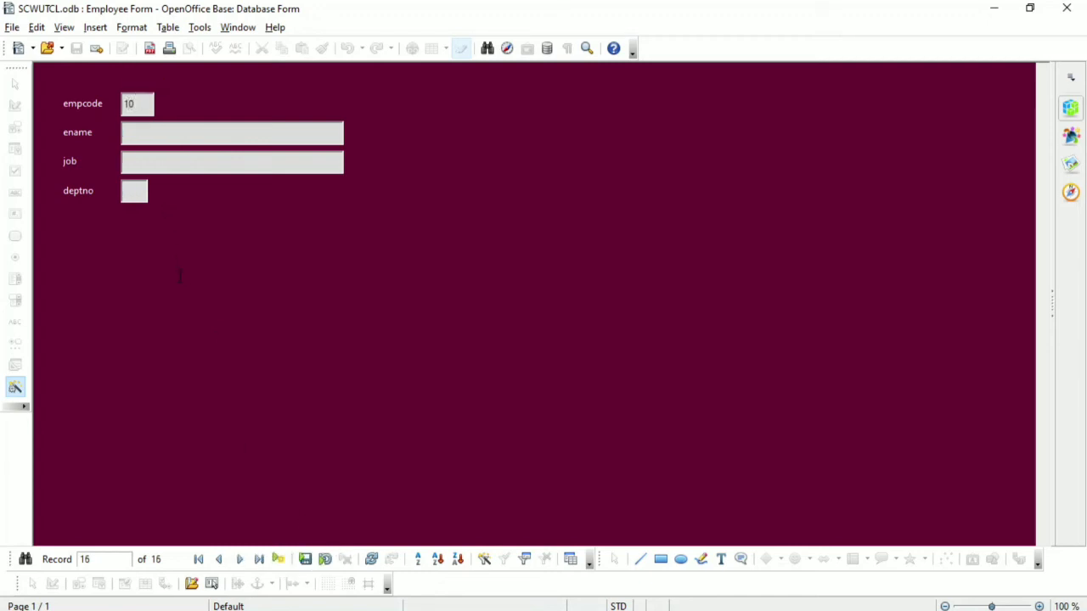
type("55")
left_click(245, 134)
type("Vishal")
left_click(255, 170)
type("Manager")
left_click(134, 191)
type("20")
left_click(306, 562)
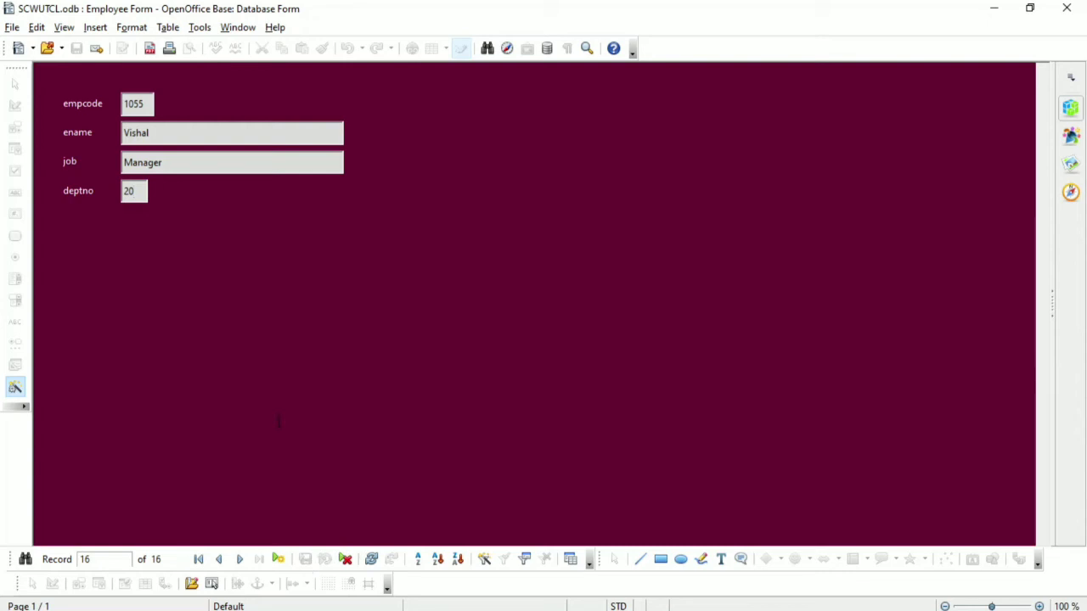
Show the form's data source as a table, browse its rows and fit the job column to its content.
left_click(574, 565)
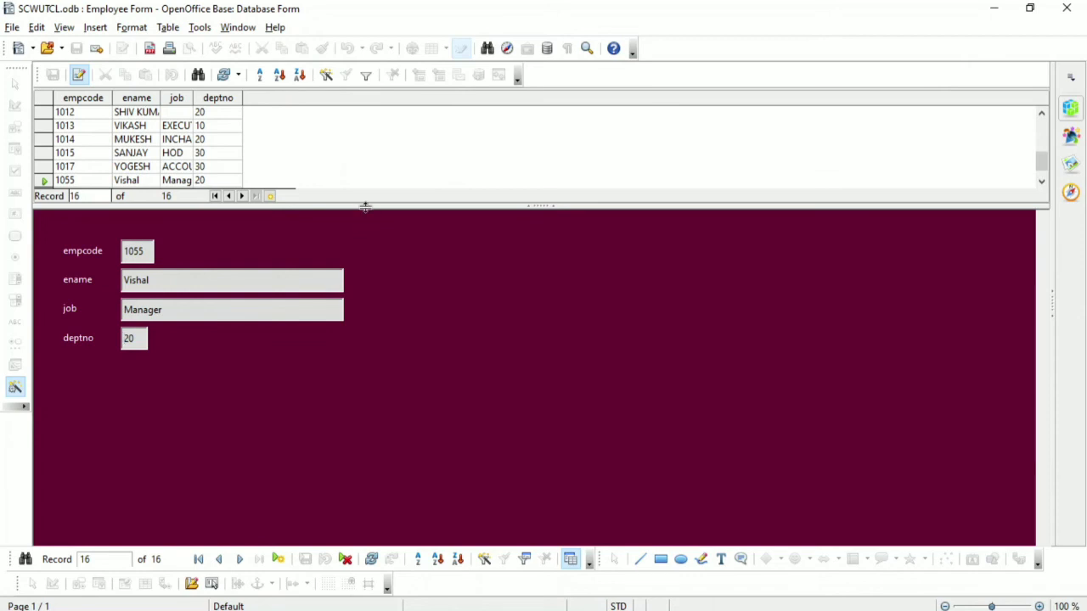
mouse_move(366, 207)
left_mouse_down()
mouse_move(371, 269)
mouse_move(374, 209)
left_mouse_up()
scroll(94, 140, "up", 4)
scroll(99, 145, "down", 5)
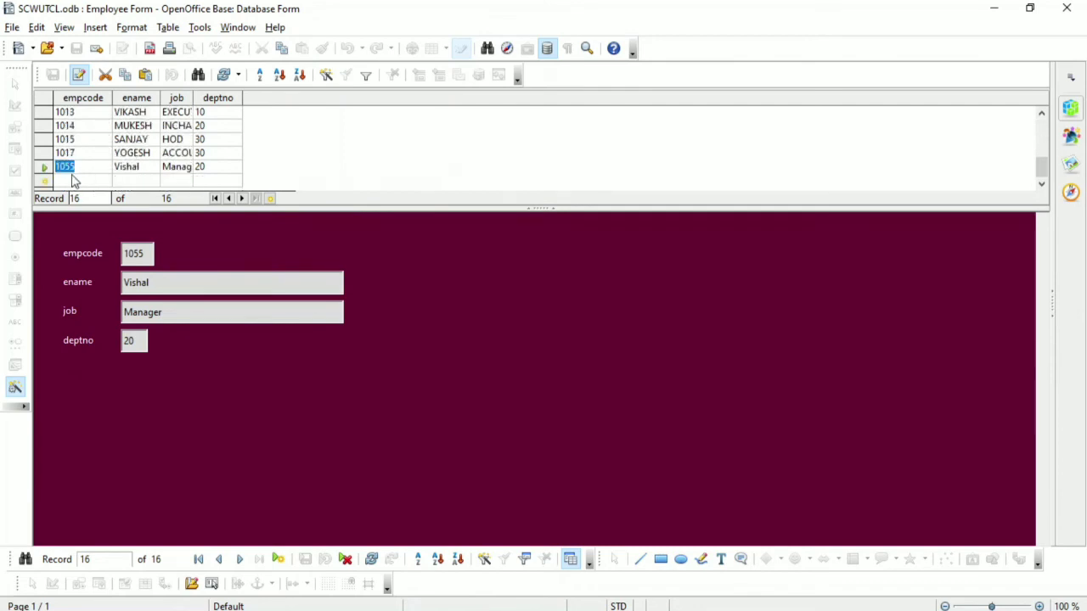
double_click(192, 98)
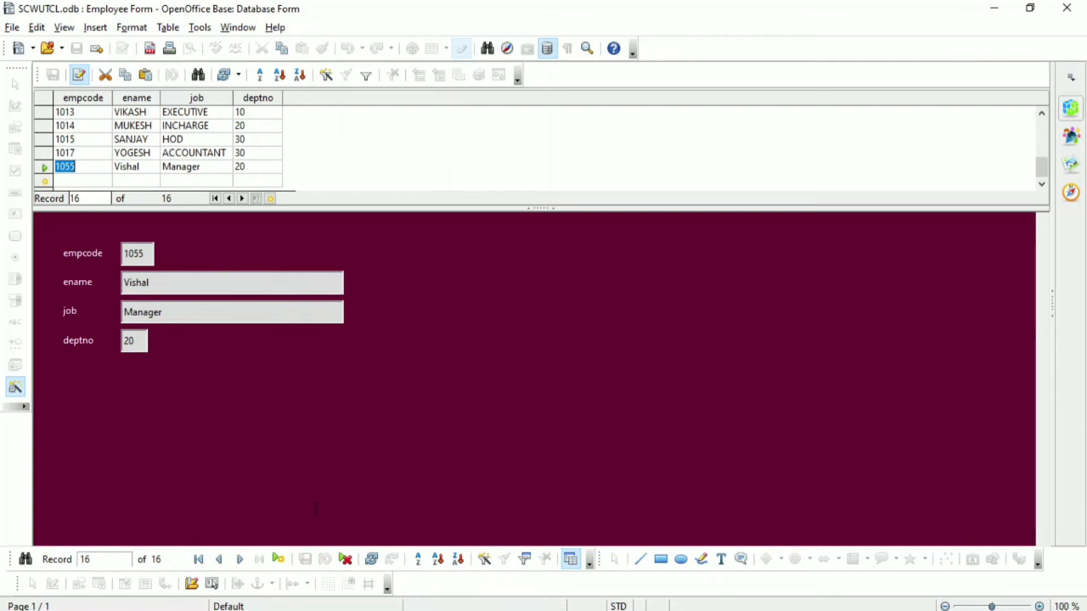
Go to record 9, delete it, check the remaining table rows and hide the data source table.
left_click(95, 559)
key("BackSpace")
type("1")
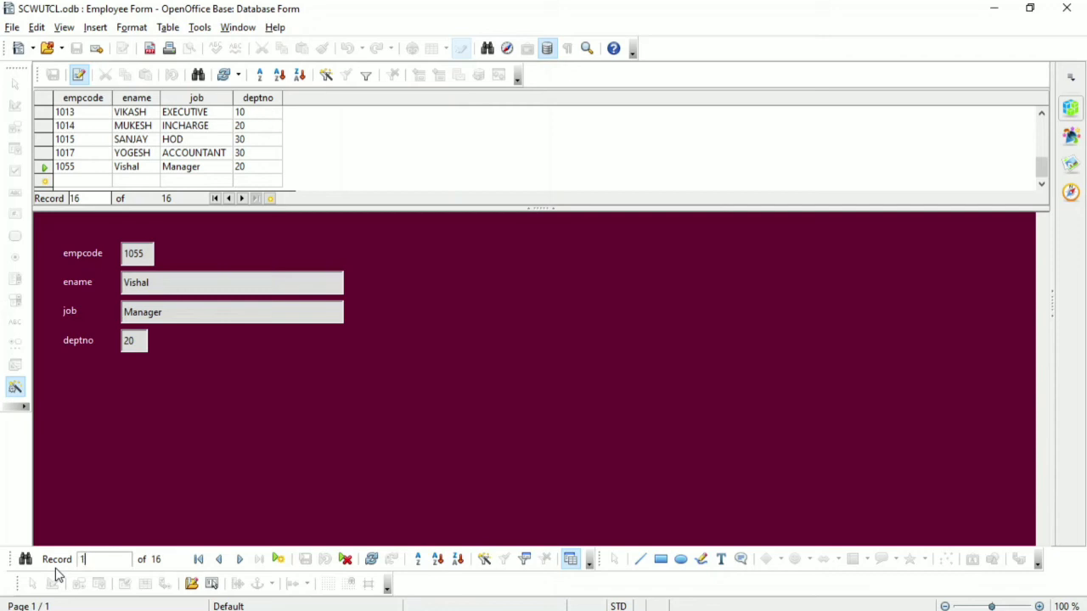
key("Return")
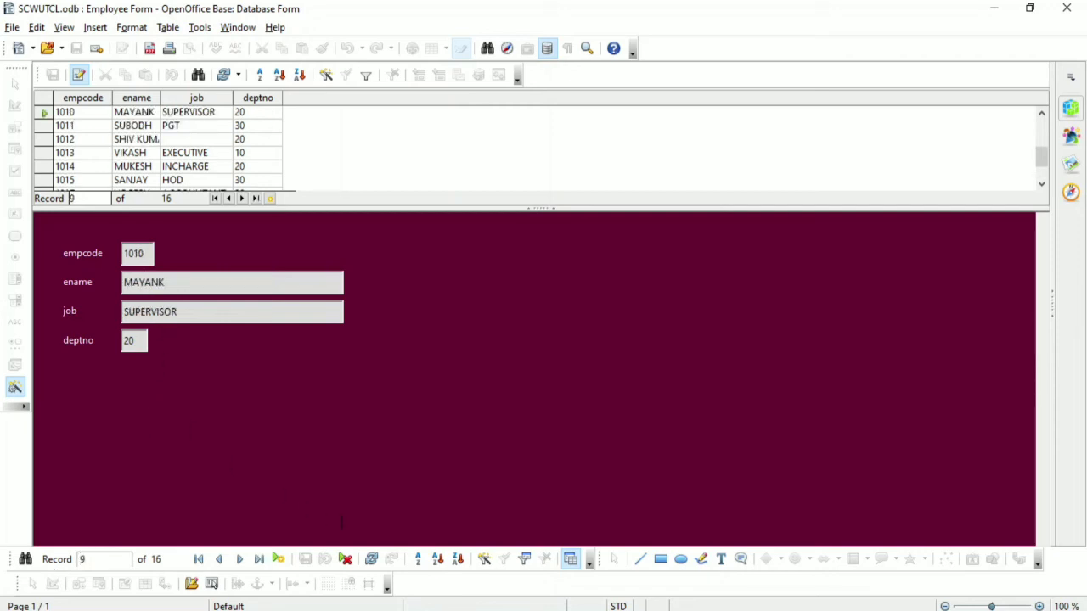
left_click(346, 561)
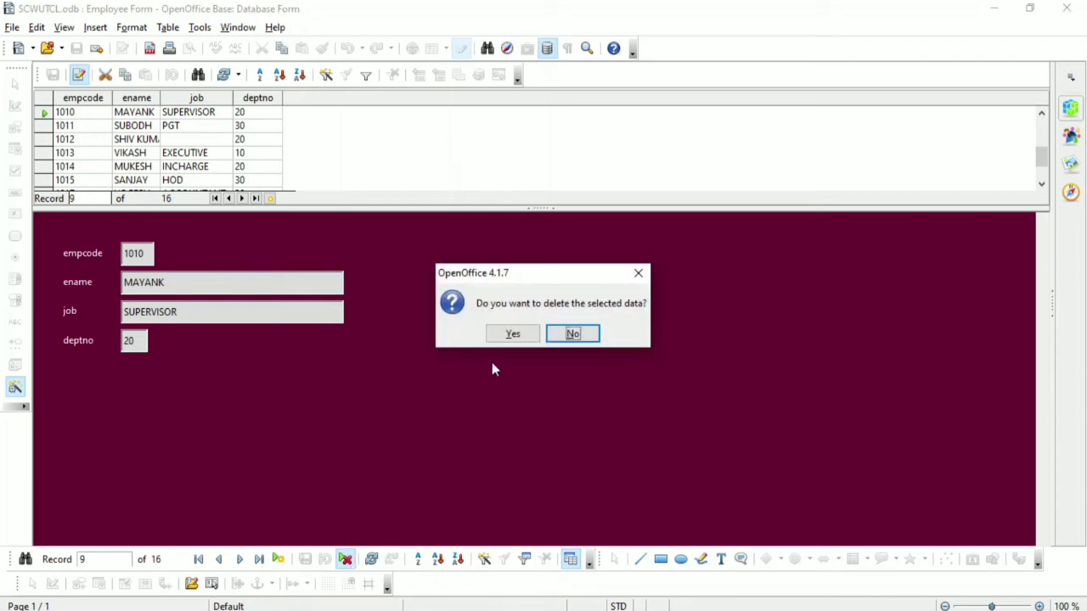
left_click(509, 336)
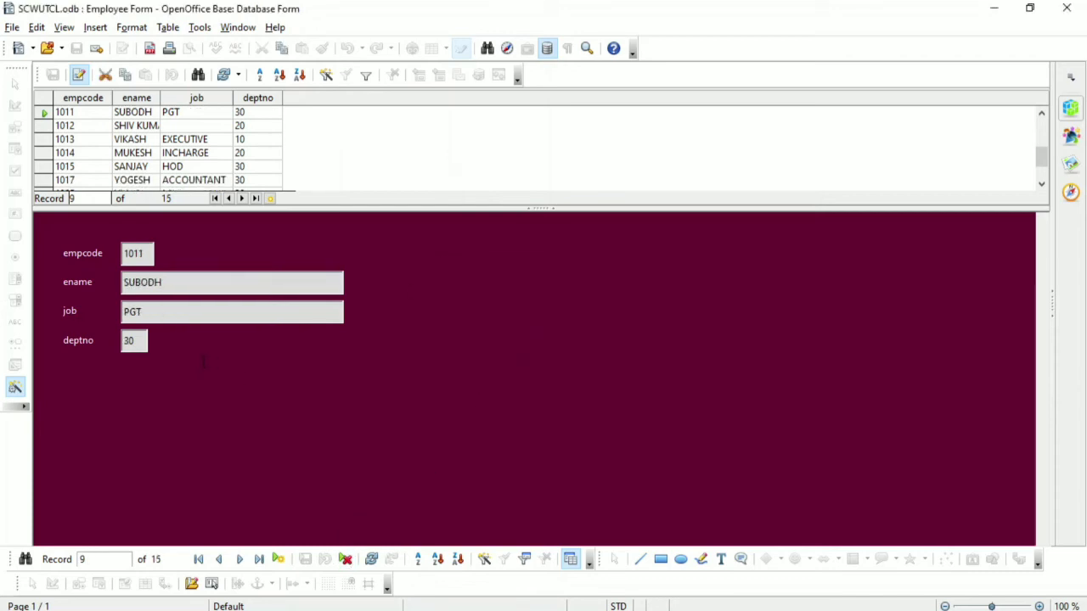
scroll(128, 138, "down", 1)
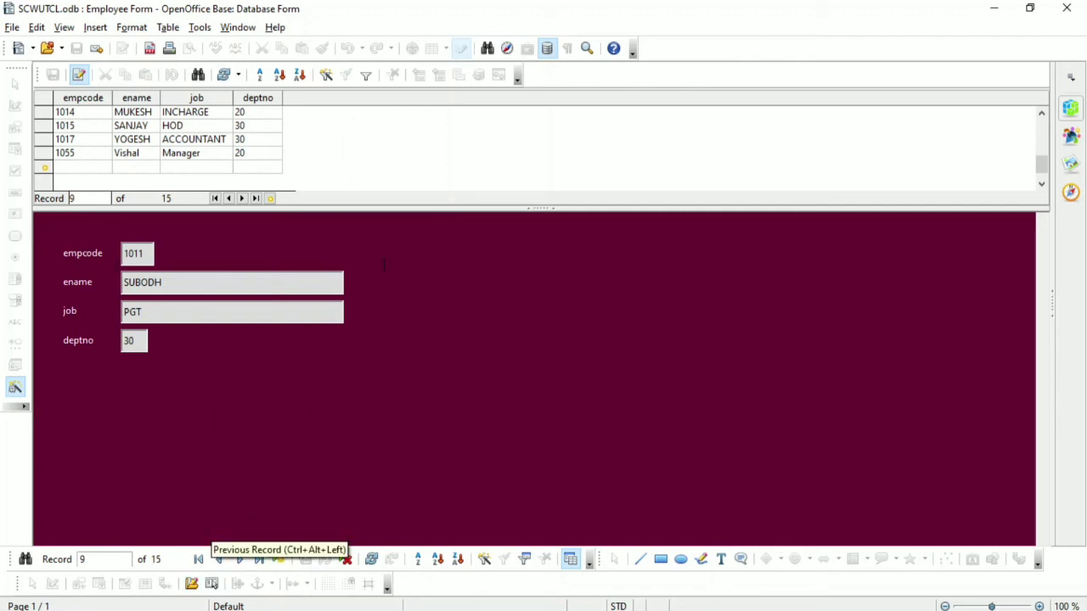
left_click(577, 564)
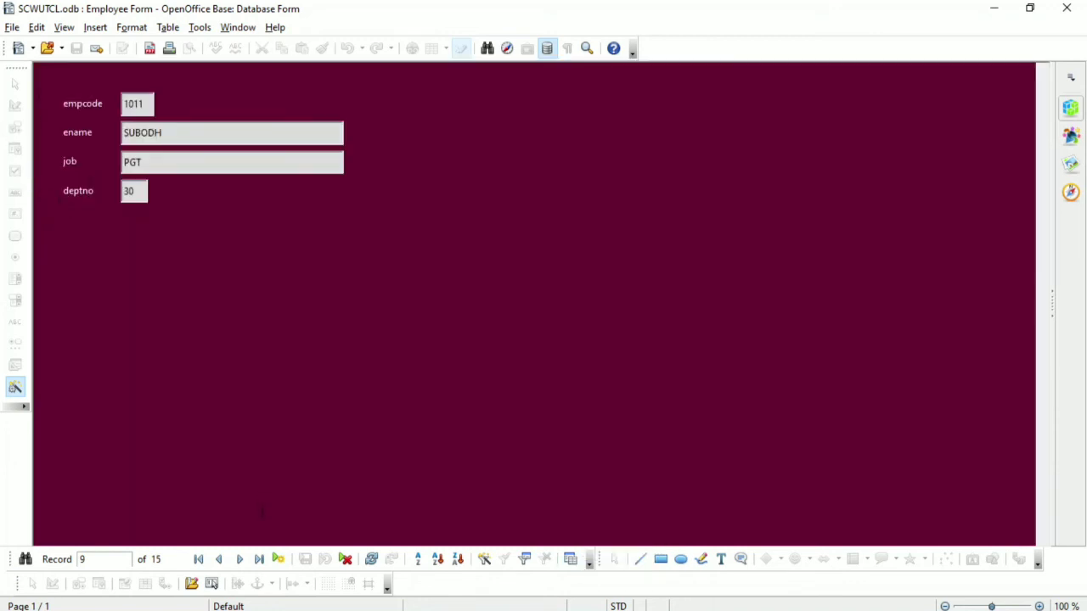
Change the job in record 9 to Vice Principal and save the record.
left_click(193, 586)
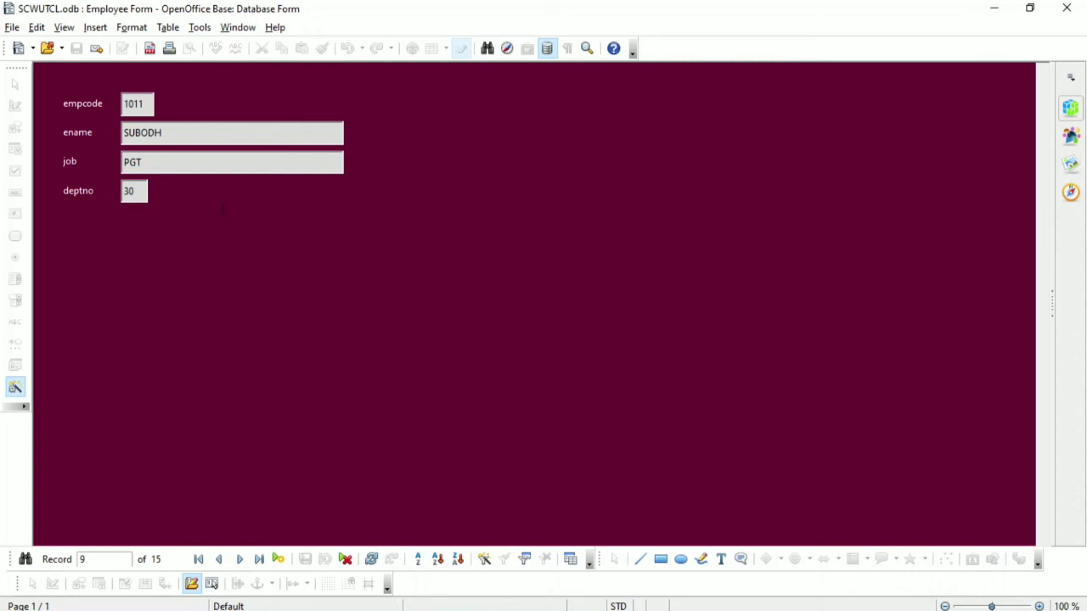
left_click_drag(183, 164, 118, 166)
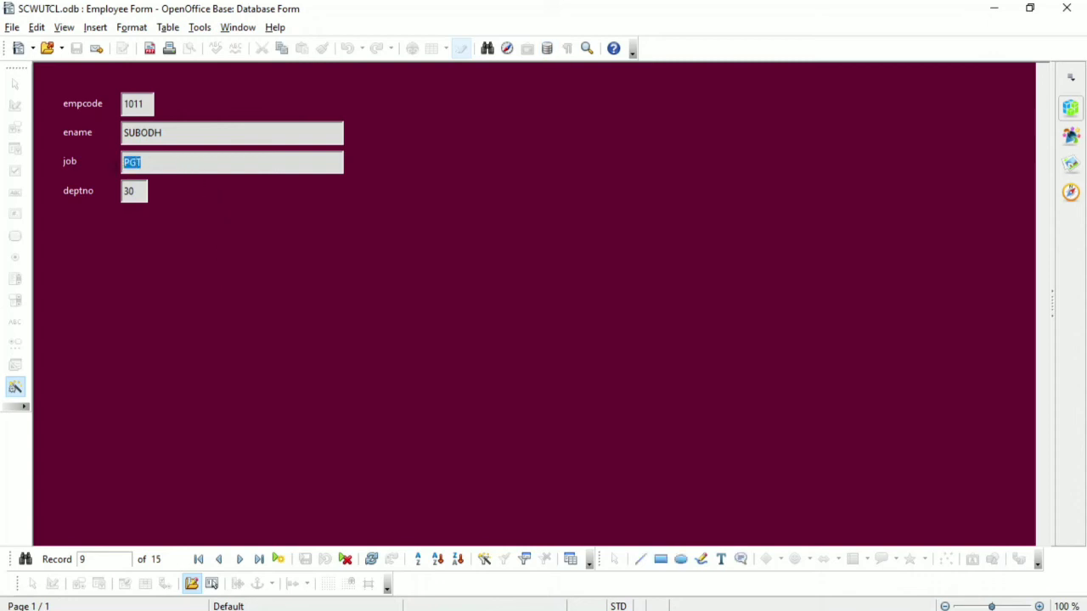
type("Vice Principal")
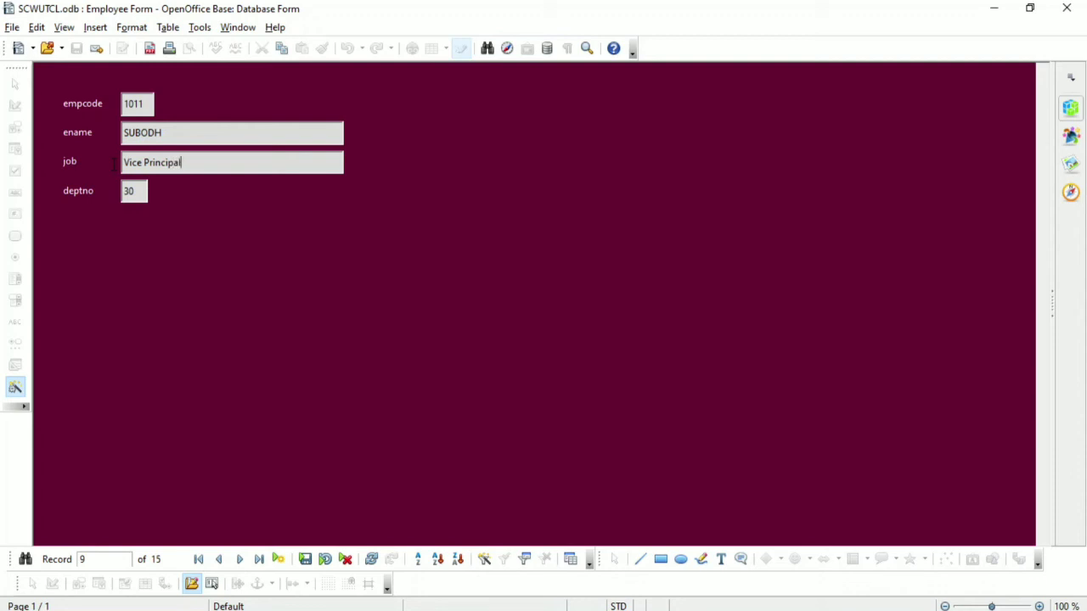
left_click_drag(204, 162, 123, 163)
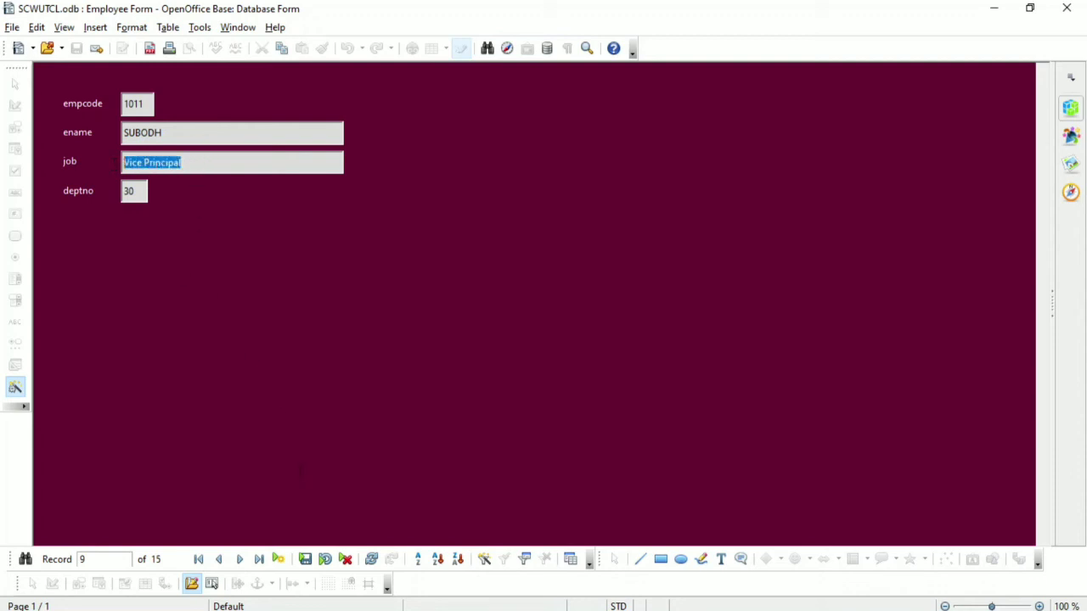
left_click(305, 558)
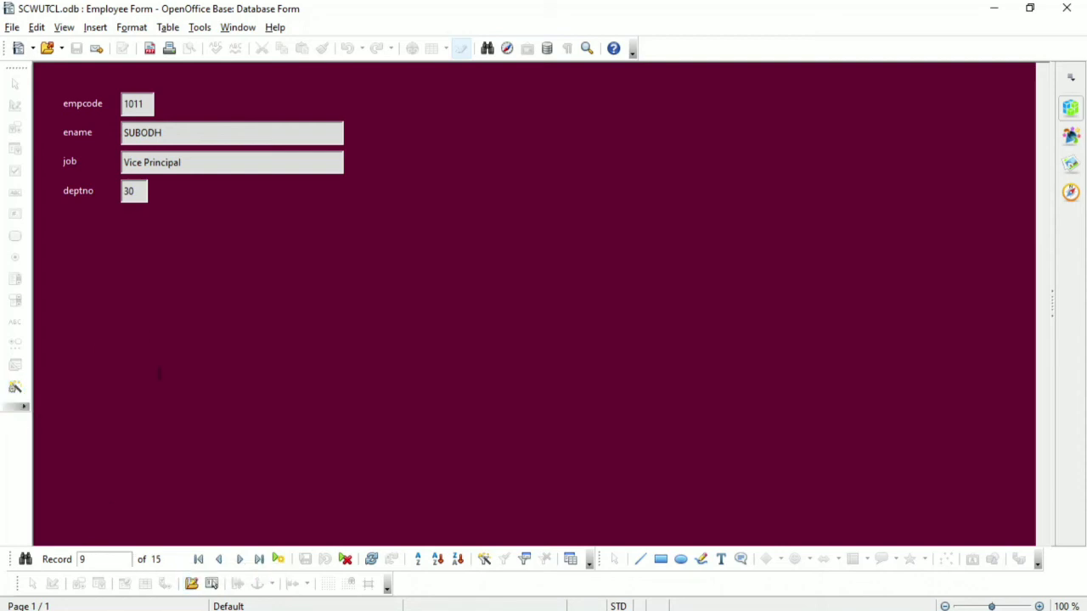
Browse forward from record 9 to record 14 and close the form.
left_click(234, 136)
left_click(239, 561)
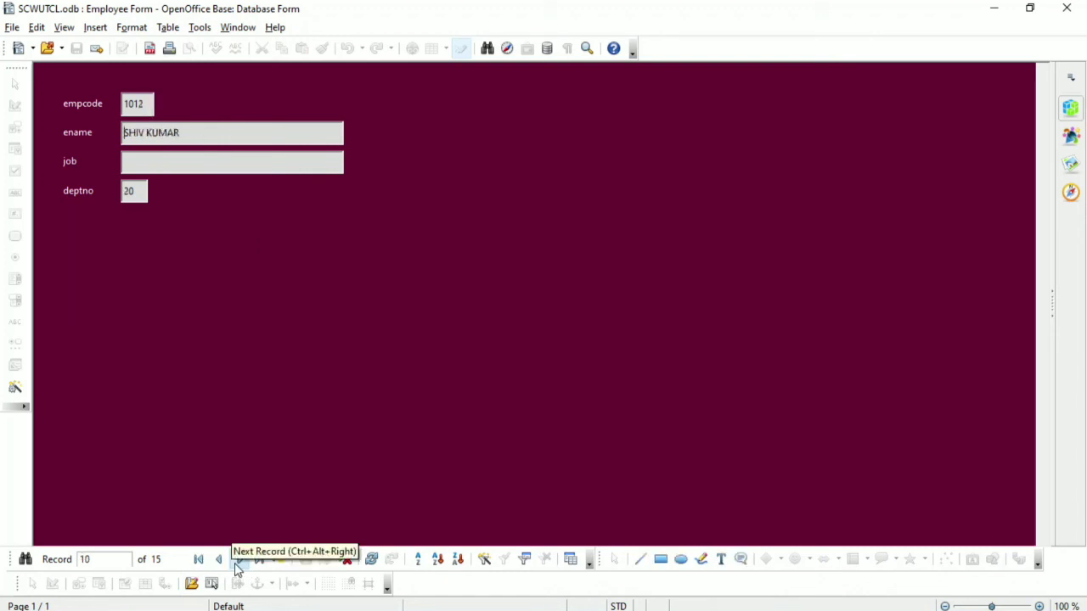
left_click(238, 568)
left_click(238, 567)
left_click(240, 568)
left_click(241, 568)
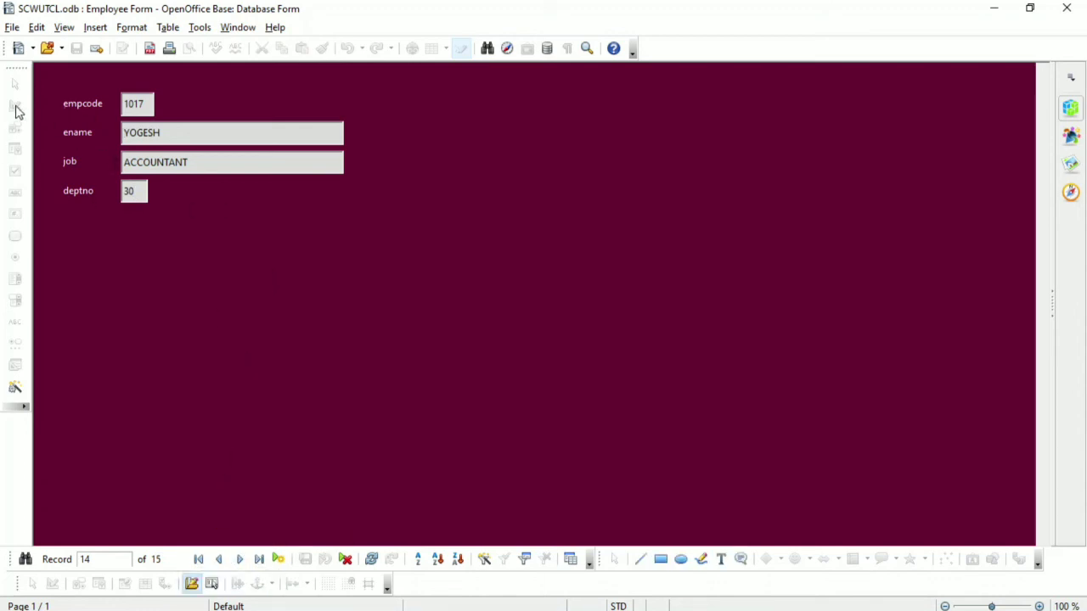
left_click(16, 387)
left_click(1066, 7)
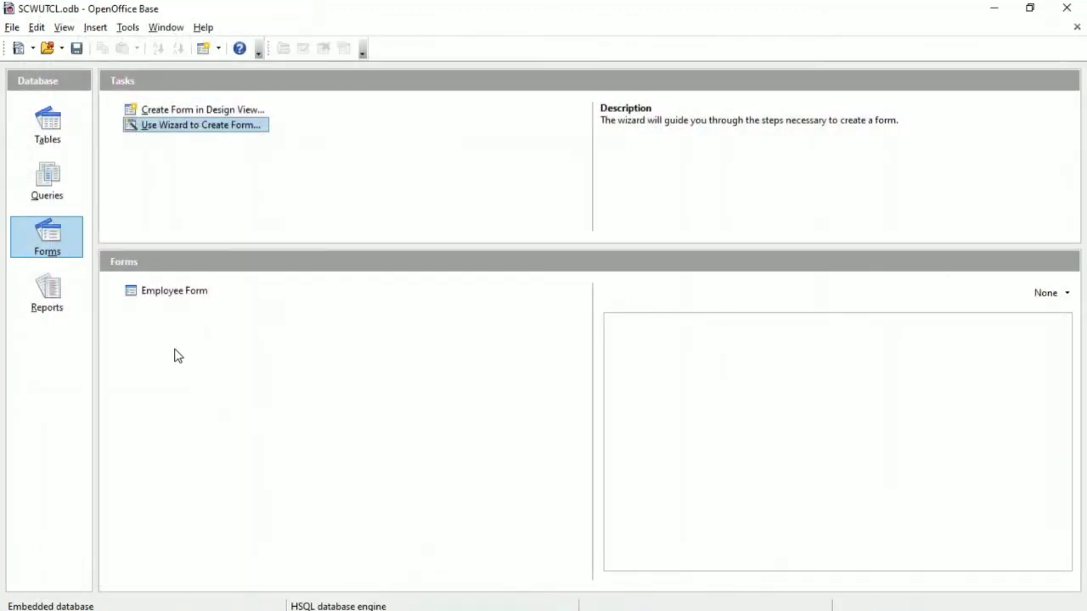
Open Employee Form for editing and hide the design grid.
left_click(175, 298)
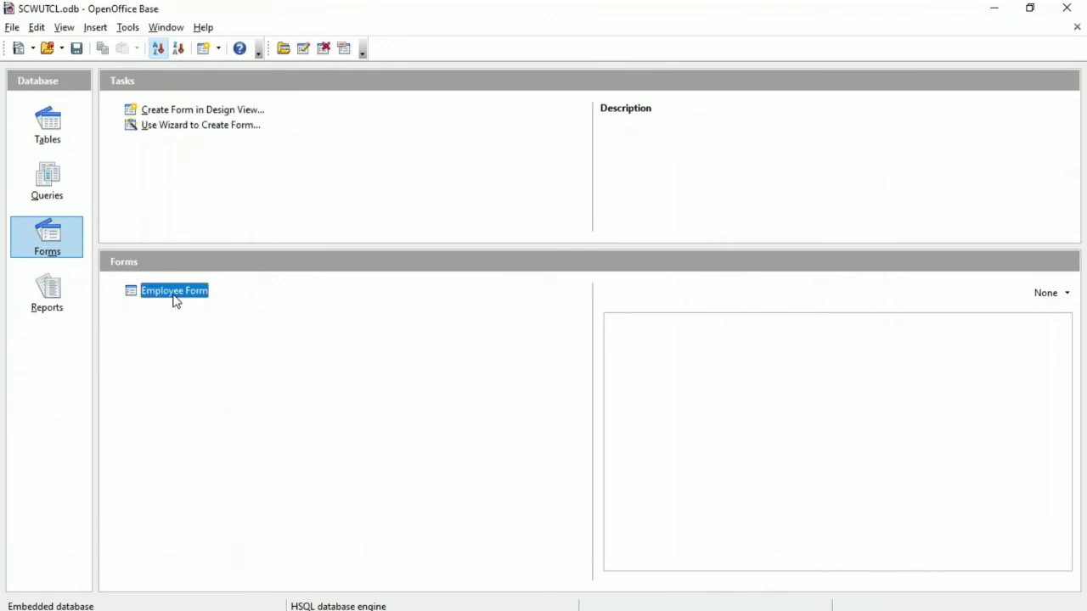
right_click(180, 300)
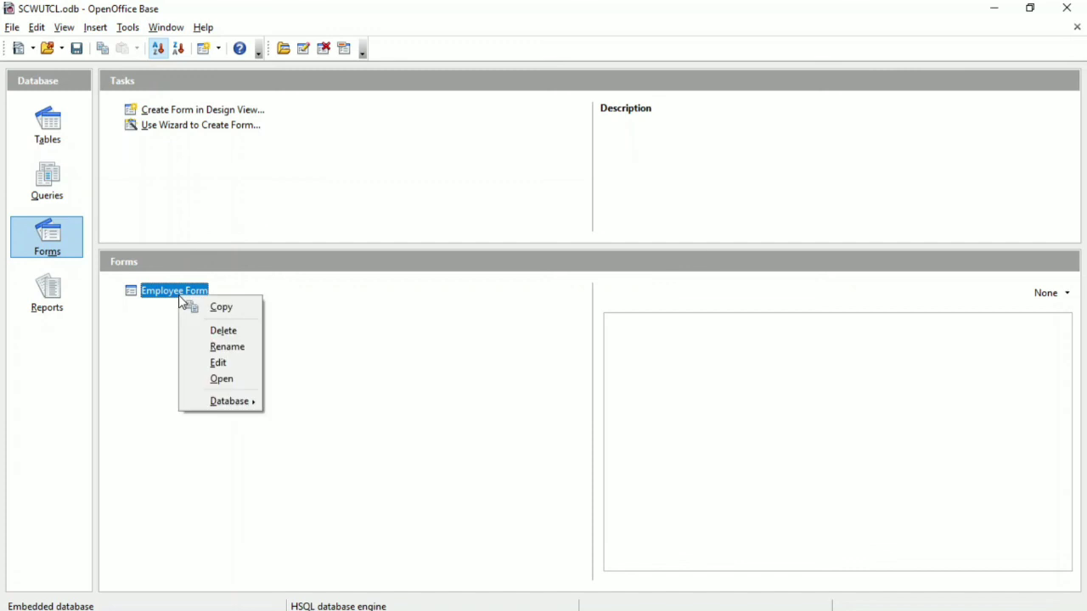
left_click(227, 366)
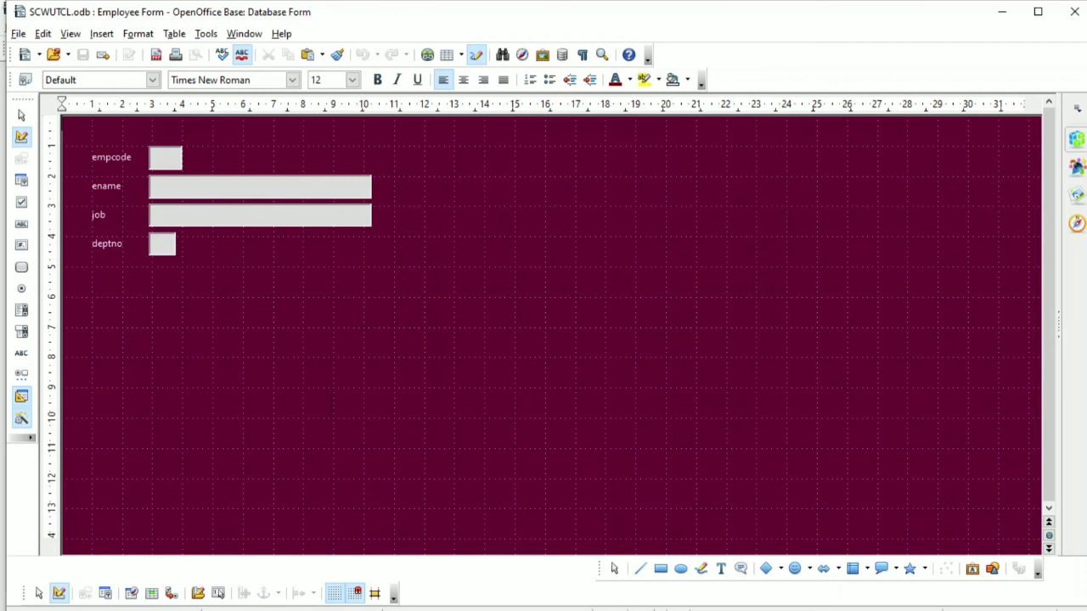
left_click(334, 593)
Ungroup the empcode label from its text field and deselect them.
left_click(109, 161)
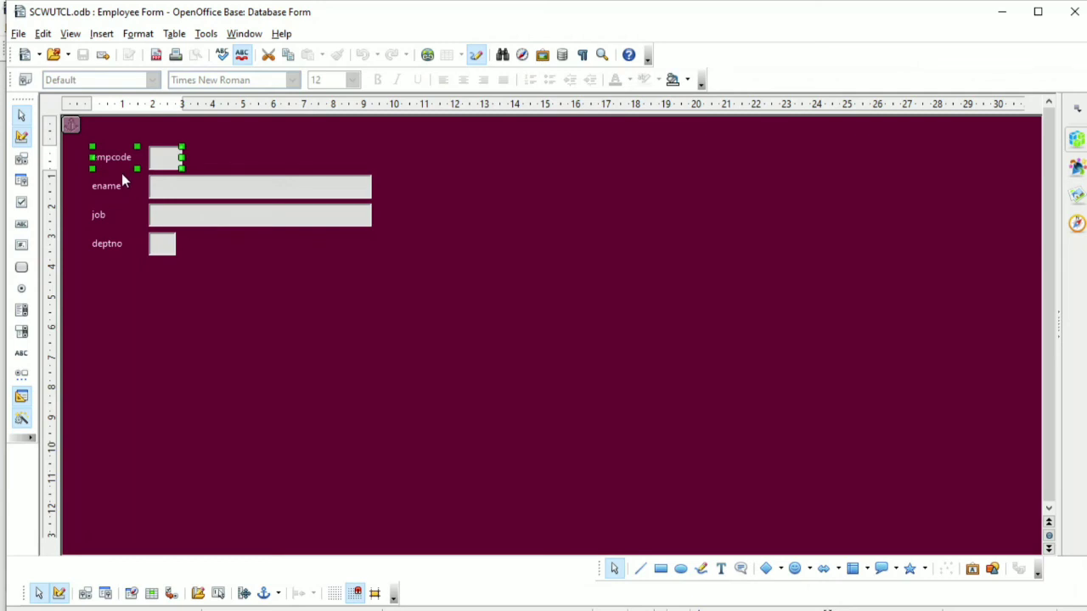
right_click(116, 157)
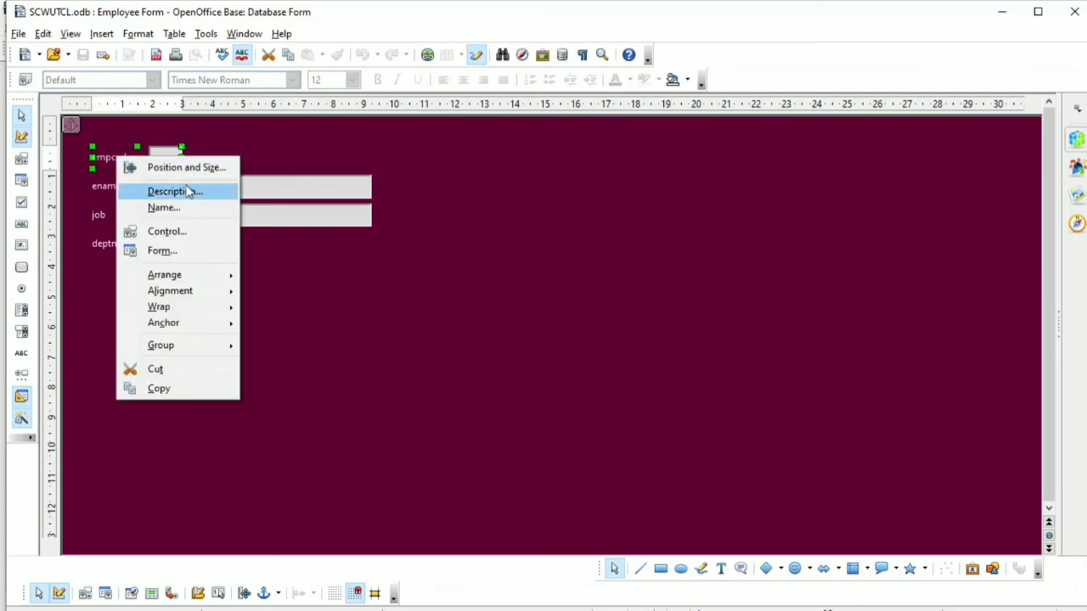
left_click(352, 357)
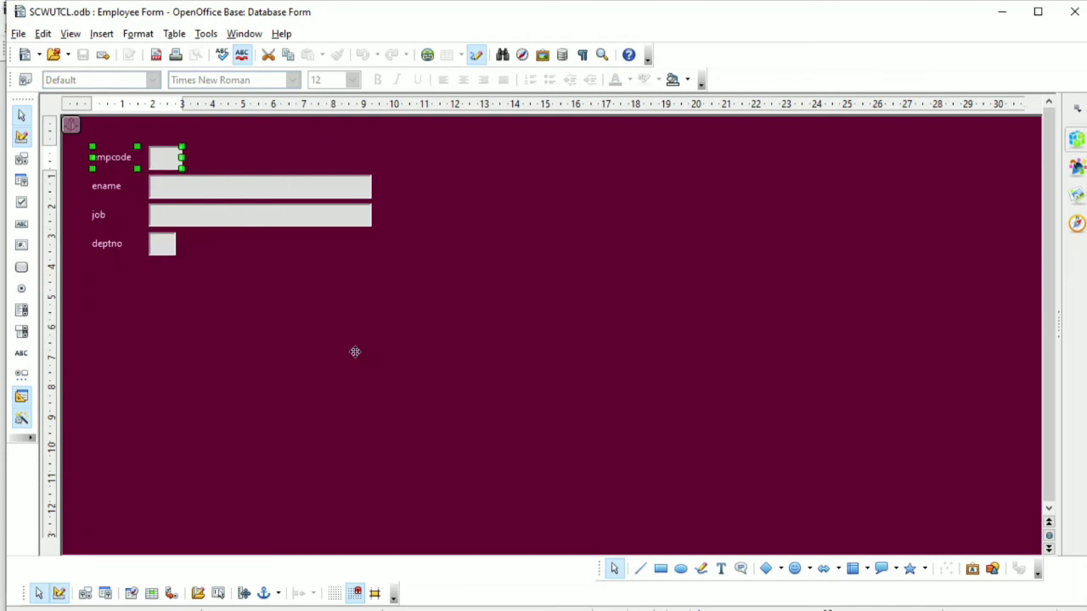
right_click(130, 158)
mouse_move(214, 346)
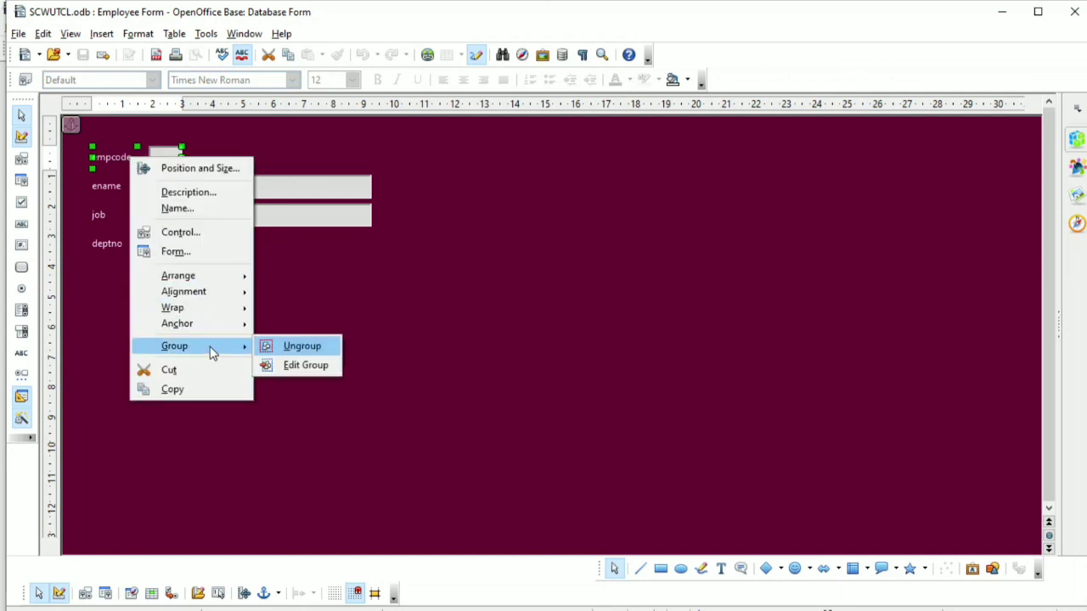
left_click(293, 348)
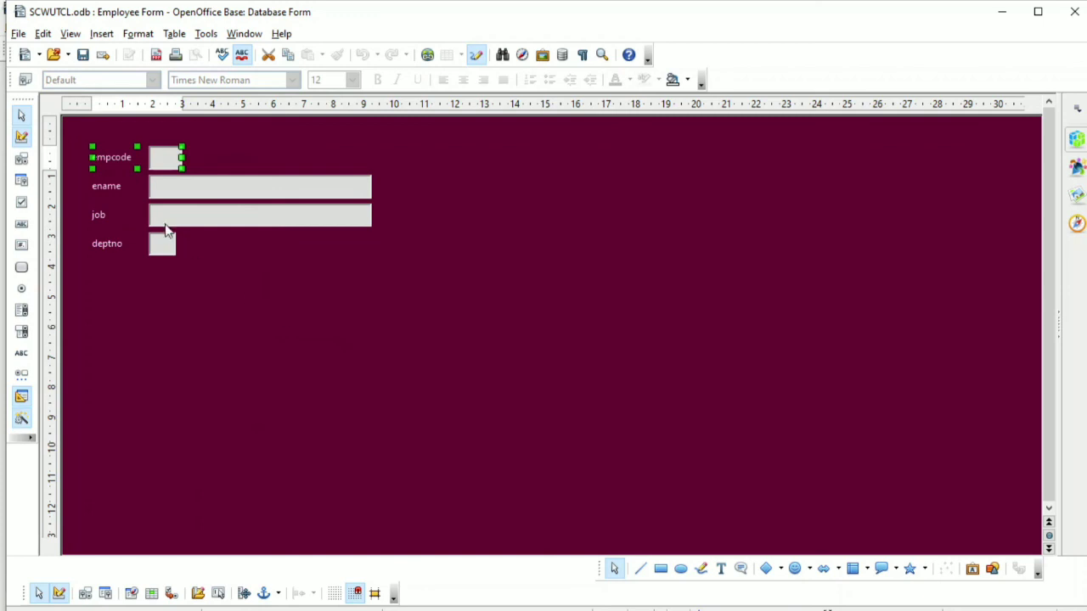
left_click(186, 308)
Open the properties of the empcode label and change its label text to "Employee Code".
left_click(109, 157)
right_click(116, 161)
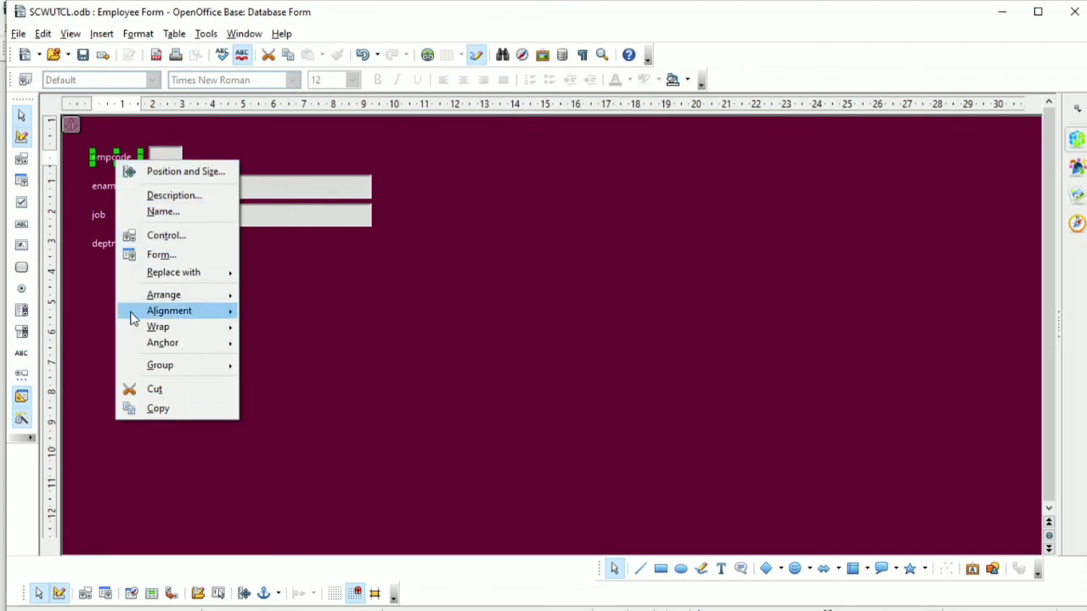
left_click(78, 309)
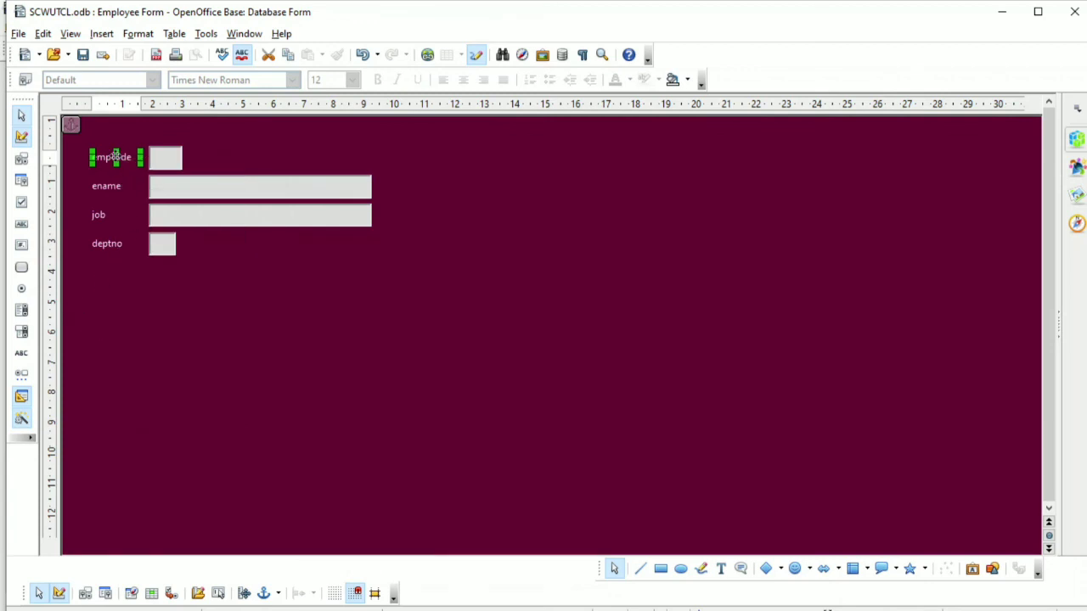
double_click(116, 160)
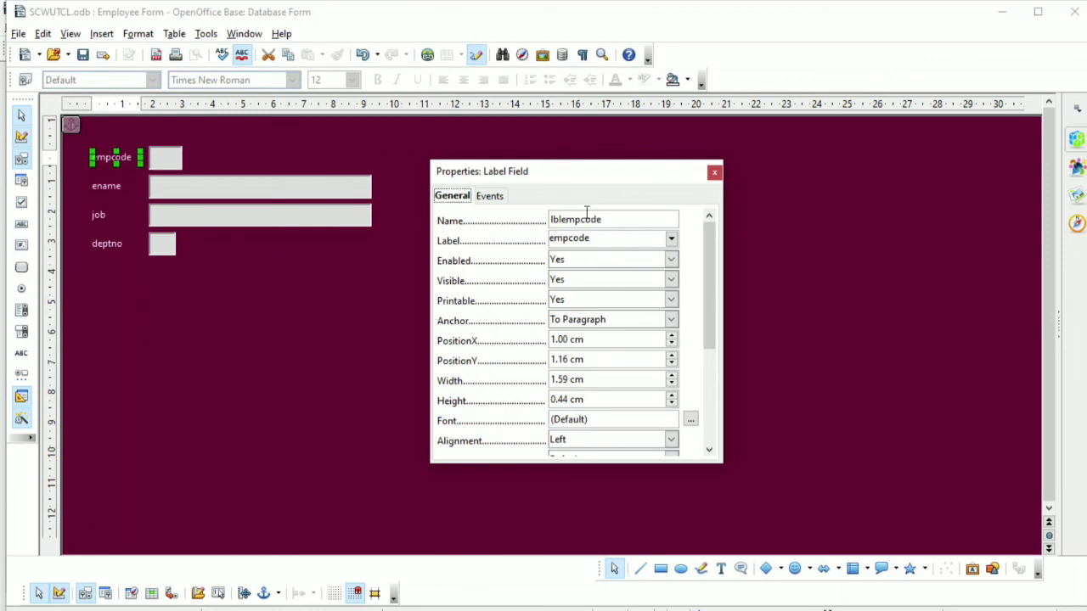
left_click(619, 240)
left_click_drag(591, 241, 529, 243)
type("Employee Code")
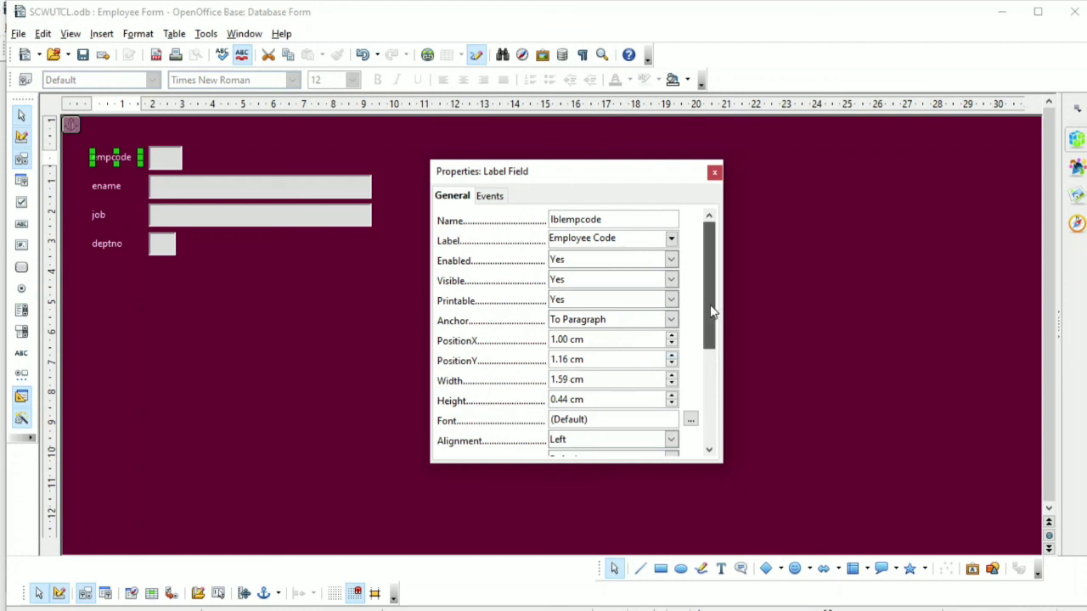
Set the font of the Employee Code label to Impact, Bold.
left_click_drag(711, 310, 706, 347)
left_click(691, 359)
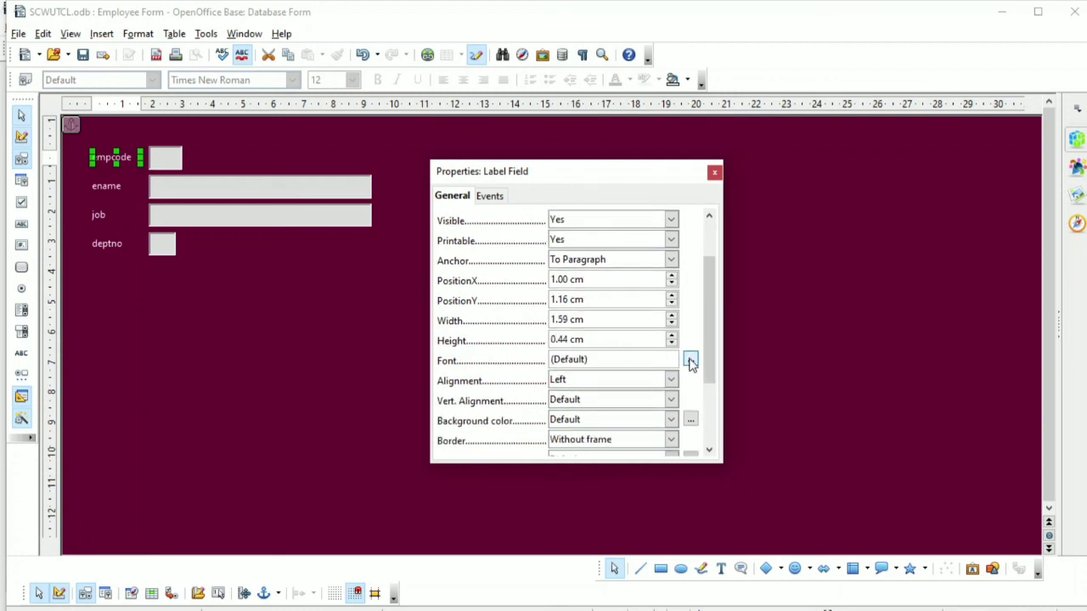
mouse_move(672, 337)
left_mouse_down()
mouse_move(670, 299)
mouse_move(669, 315)
left_mouse_up()
left_click(712, 307)
left_click(509, 293)
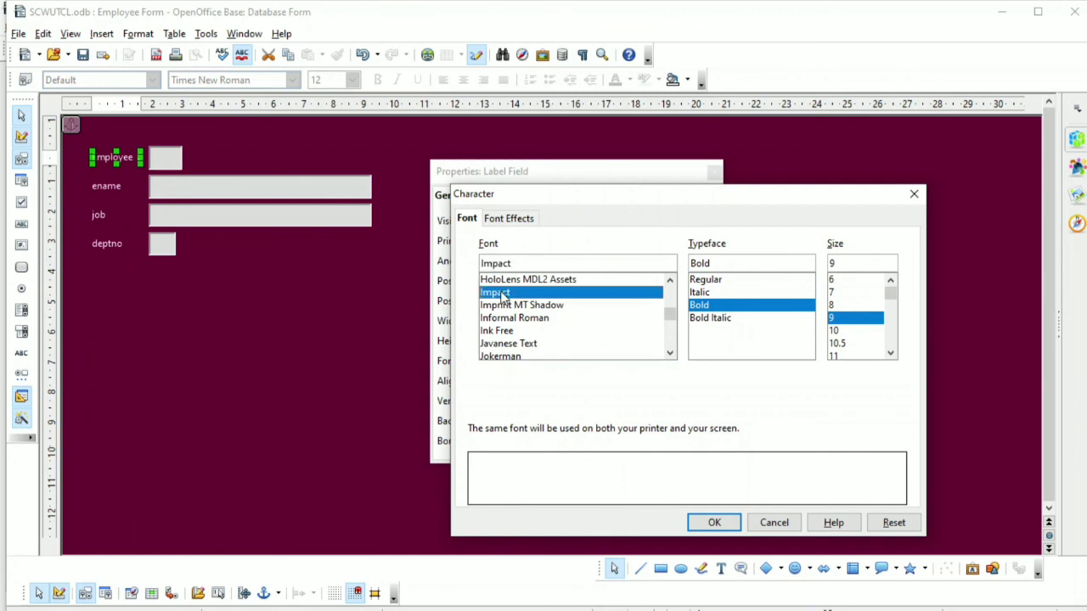
left_click(718, 522)
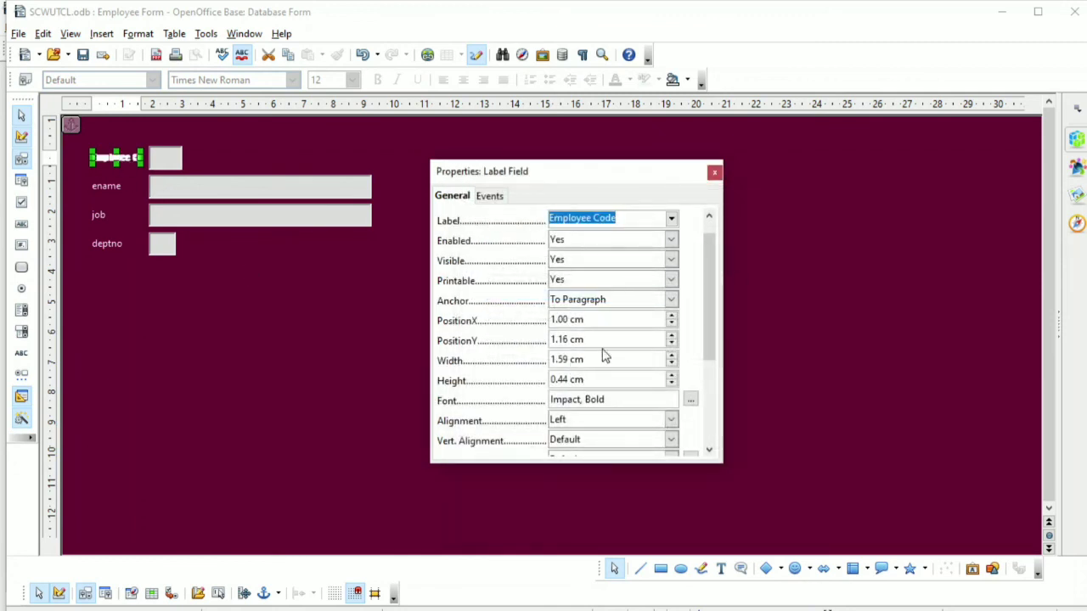
Set the Employee Code label's background color to Blue and close its properties.
left_click_drag(707, 292, 705, 371)
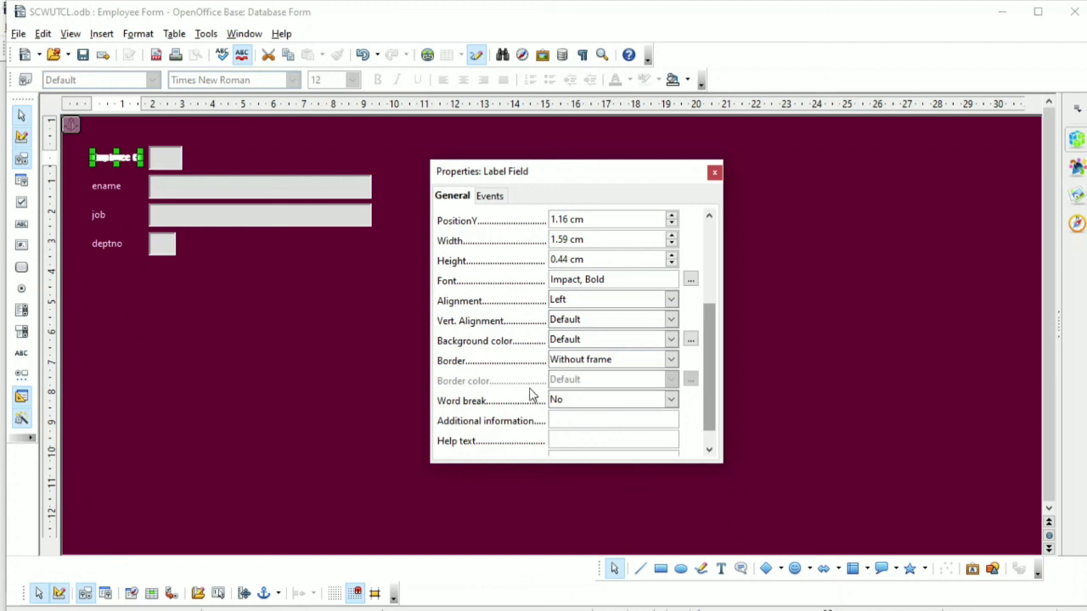
left_click_drag(707, 343, 709, 405)
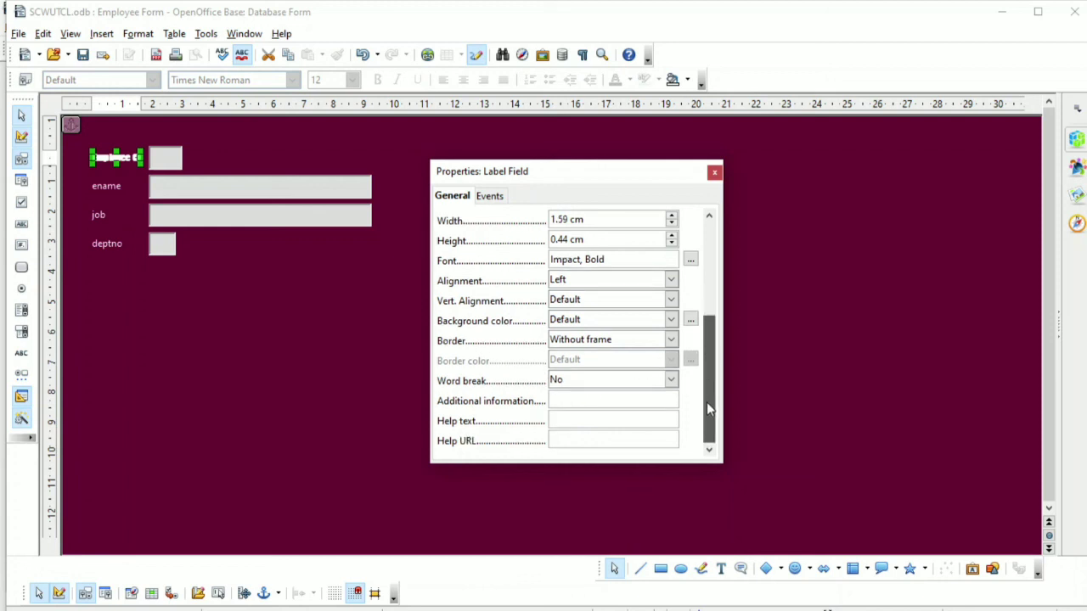
left_click(619, 321)
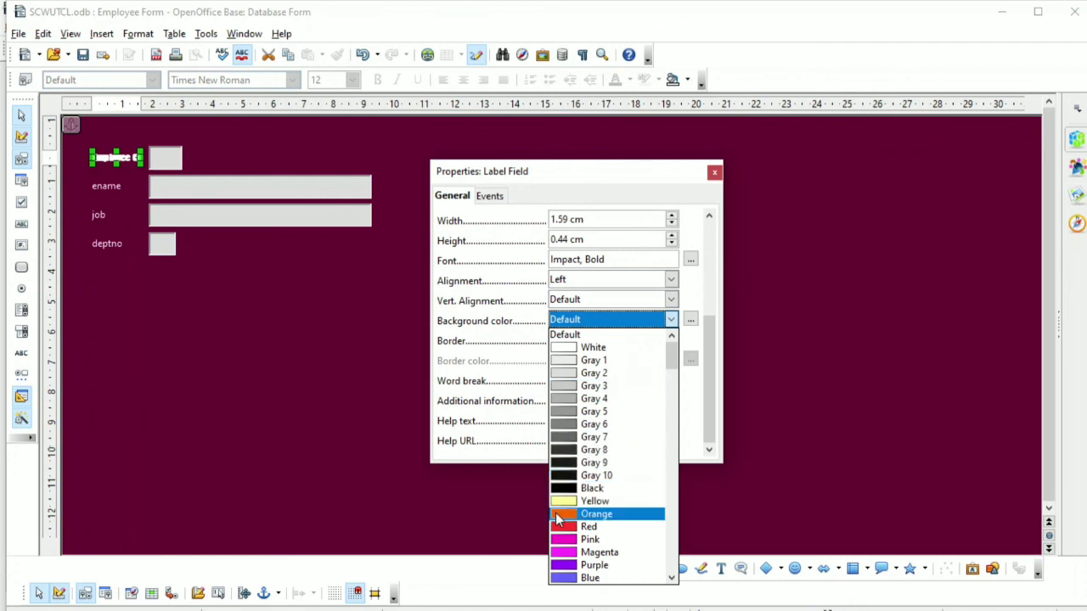
left_click(563, 578)
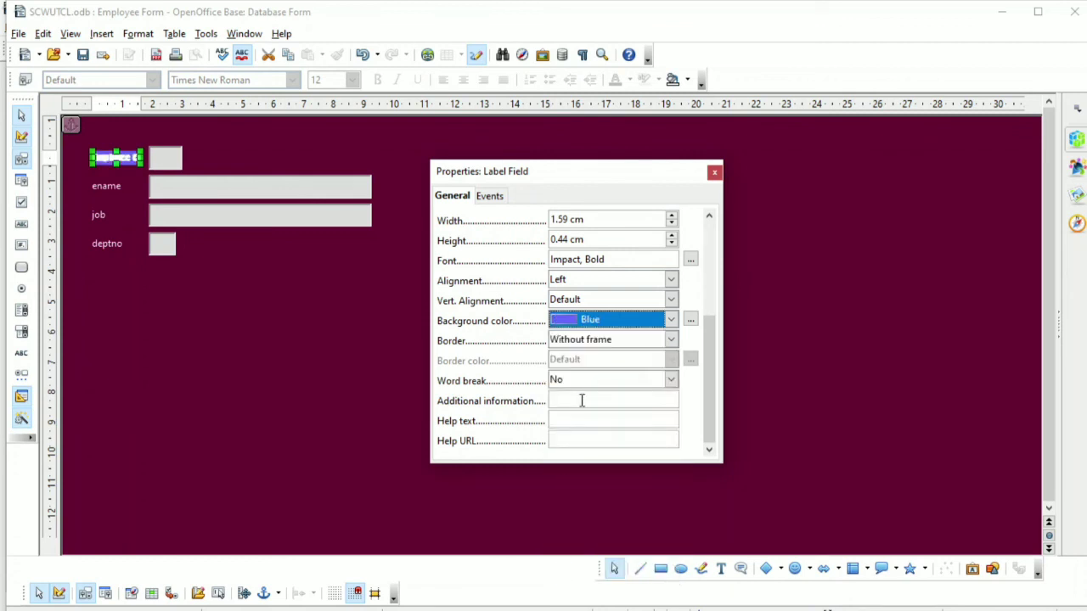
left_click(714, 172)
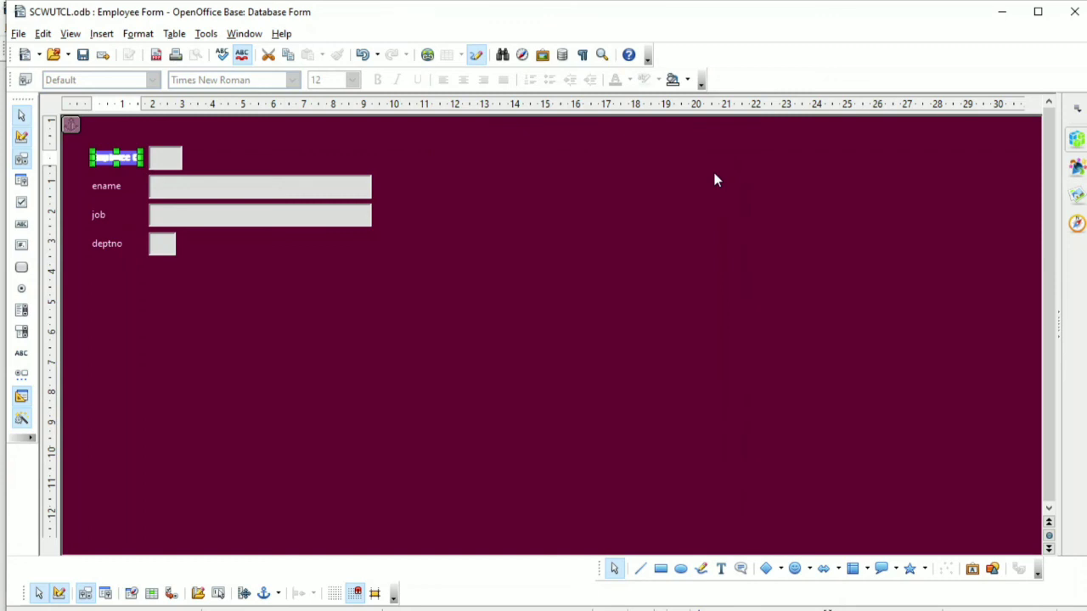
Enlarge the Employee Code label to about 2.42 × 0.67 cm and place it beside its field at about X 0.33 cm, Y 1.00 cm.
left_click_drag(85, 157, 61, 157)
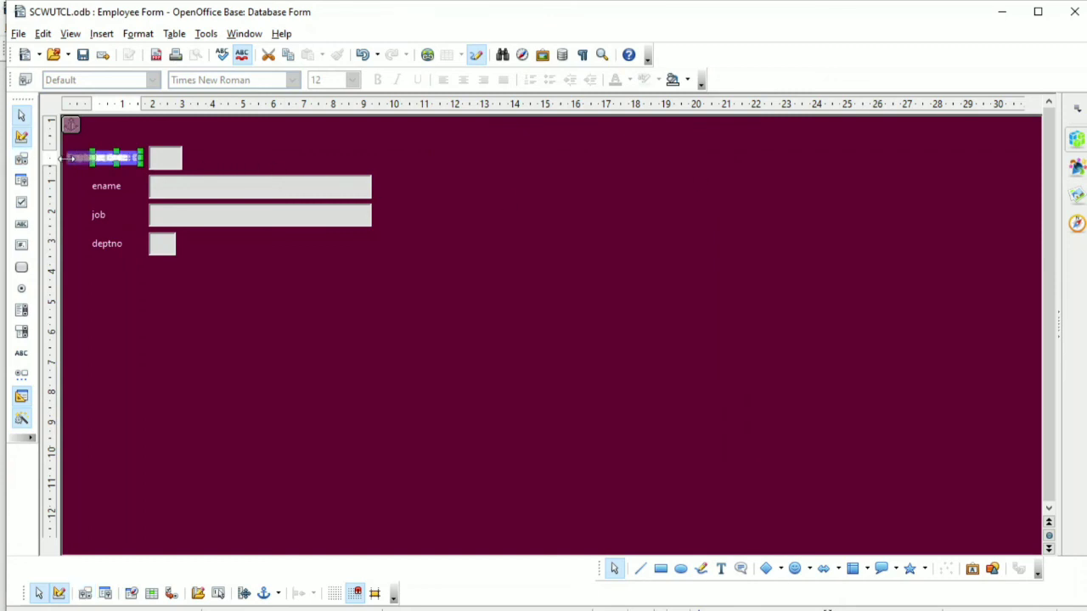
left_click(168, 158)
left_click(132, 159)
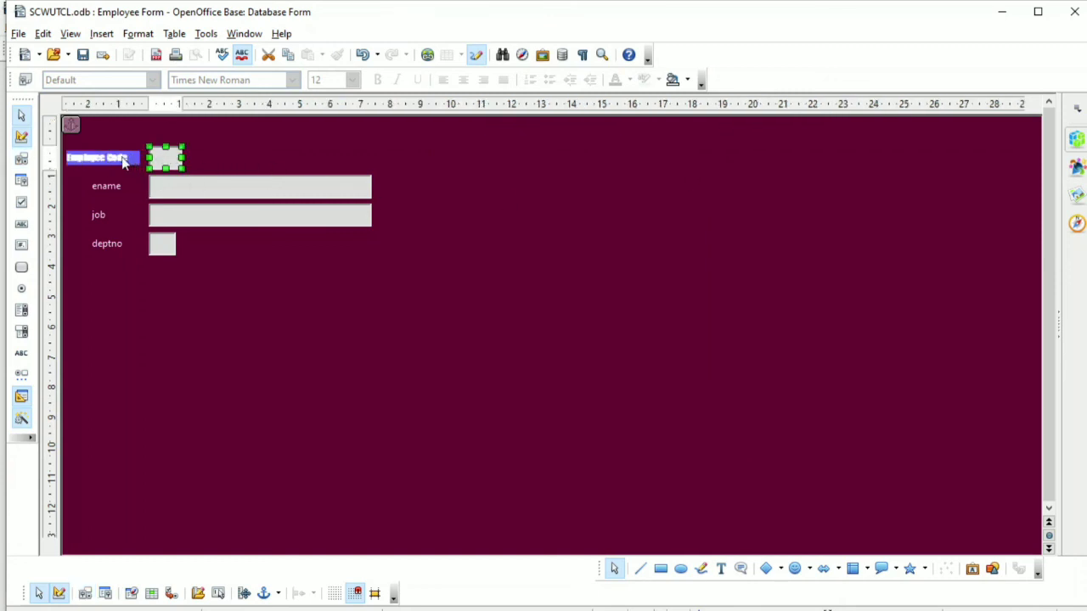
left_click_drag(103, 166, 102, 136)
left_click_drag(108, 178, 99, 151)
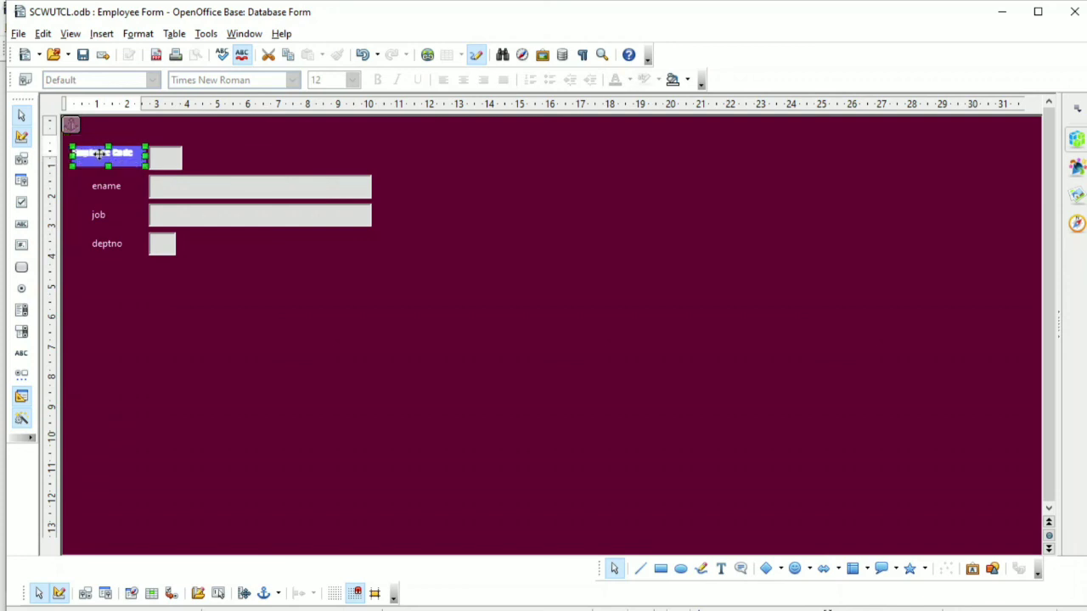
Reopen the Employee Code label's properties and set its font size to 28.
right_click(114, 153)
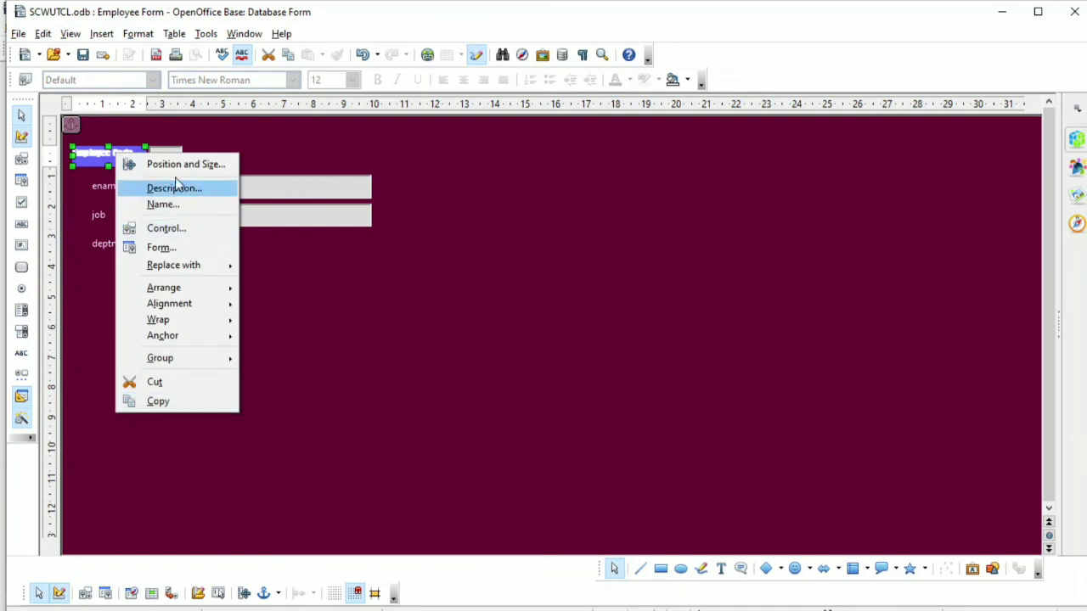
left_click(180, 232)
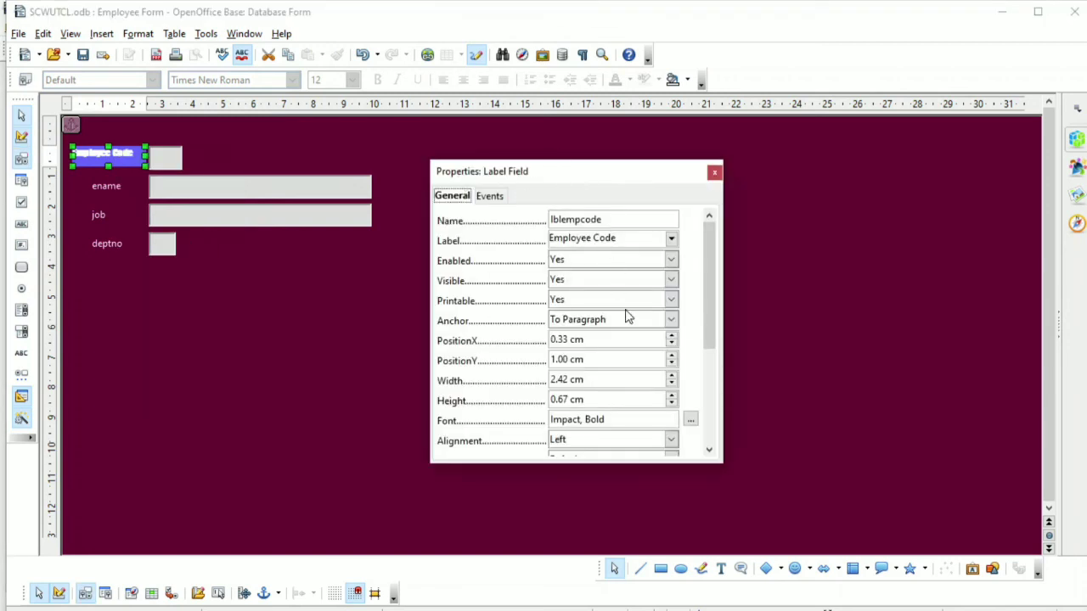
left_click_drag(703, 259, 713, 332)
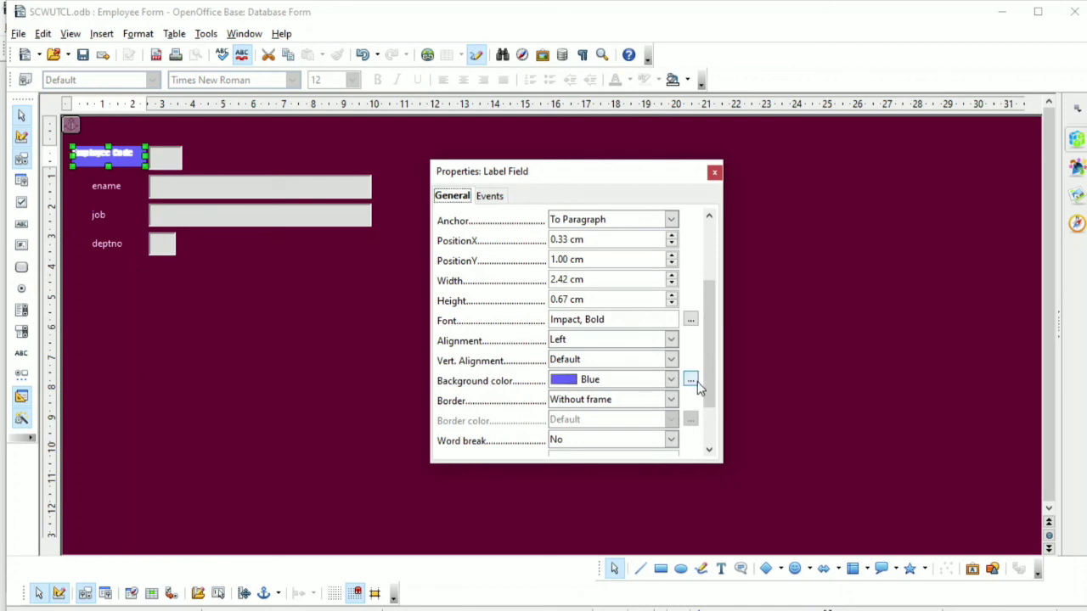
left_click(689, 320)
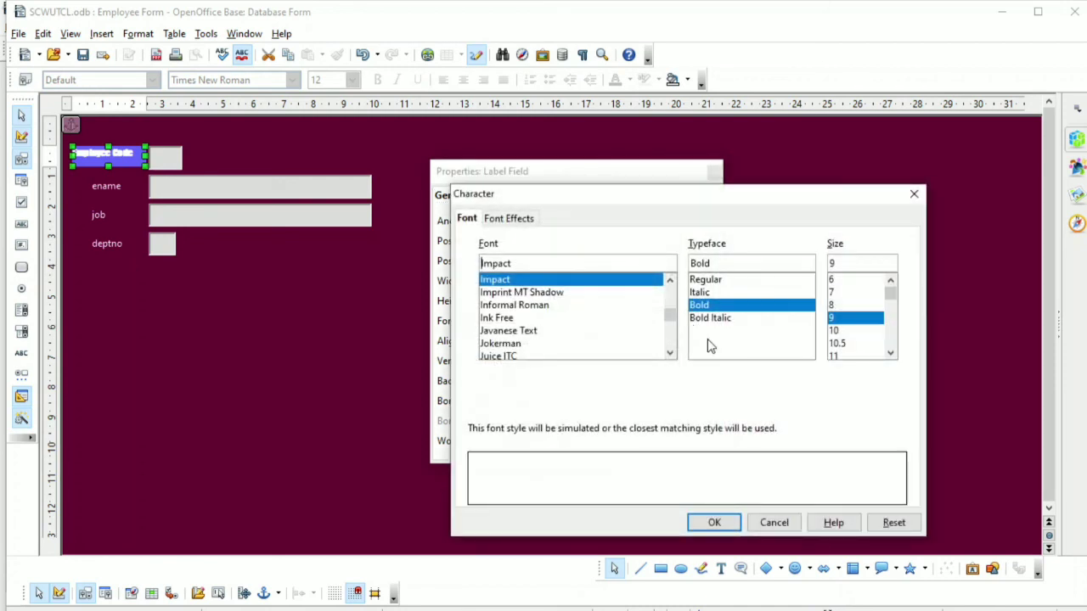
left_click_drag(891, 304, 890, 329)
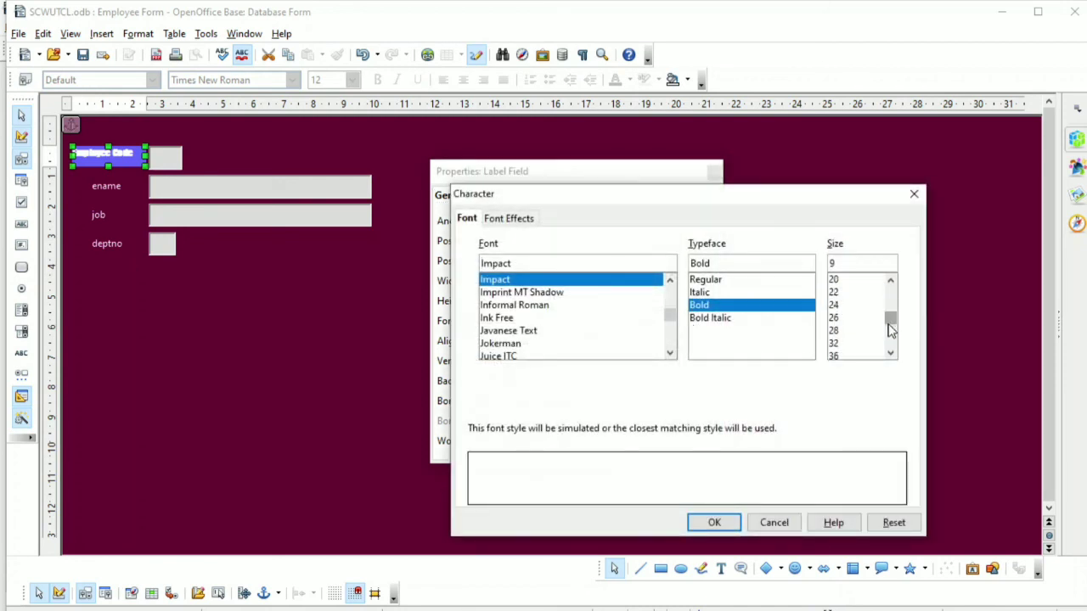
left_click(837, 330)
left_click(712, 523)
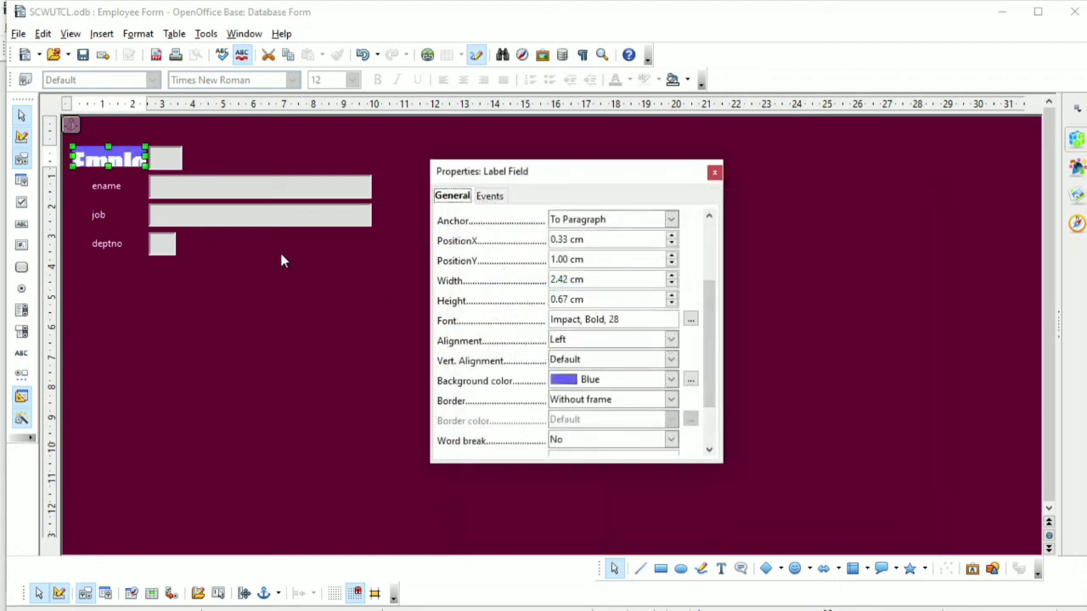
Set the Employee Code label's font size to 12.
left_click(689, 379)
left_click(963, 193)
left_click(690, 319)
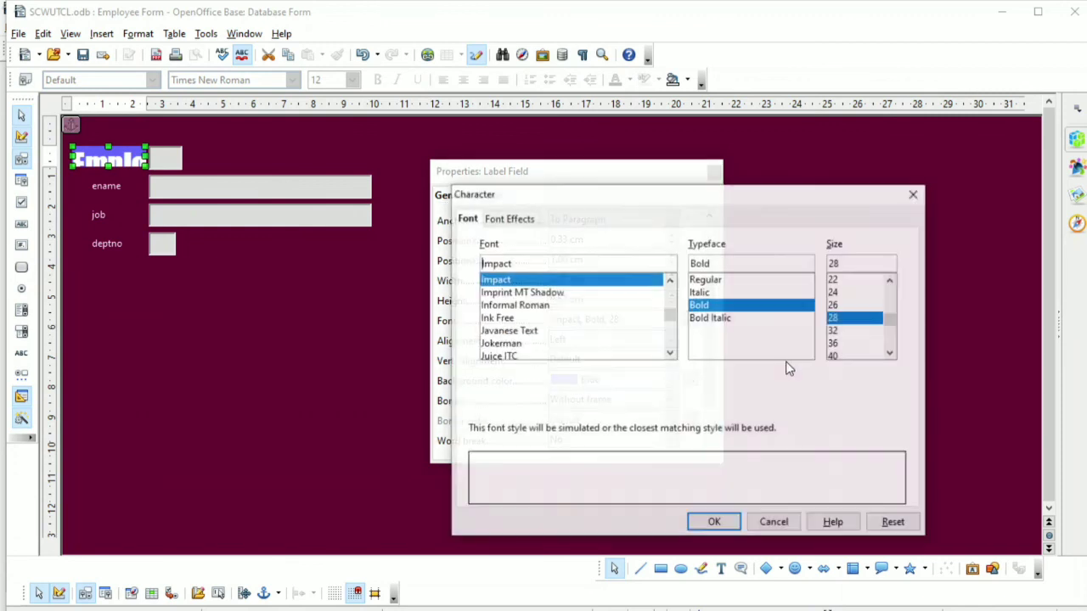
left_click(834, 294)
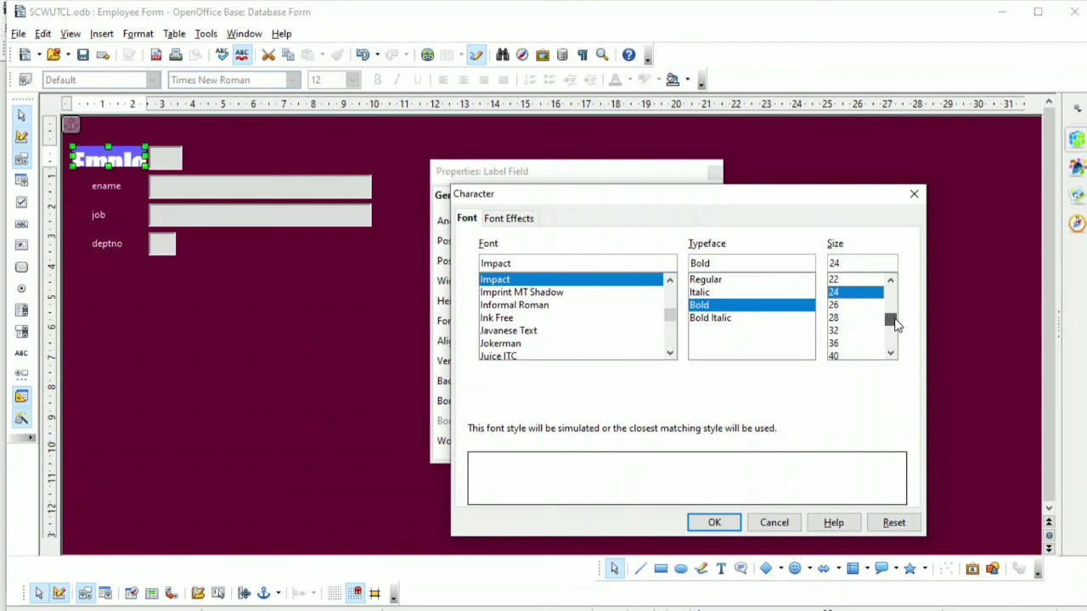
left_click_drag(891, 317, 892, 296)
left_click(835, 354)
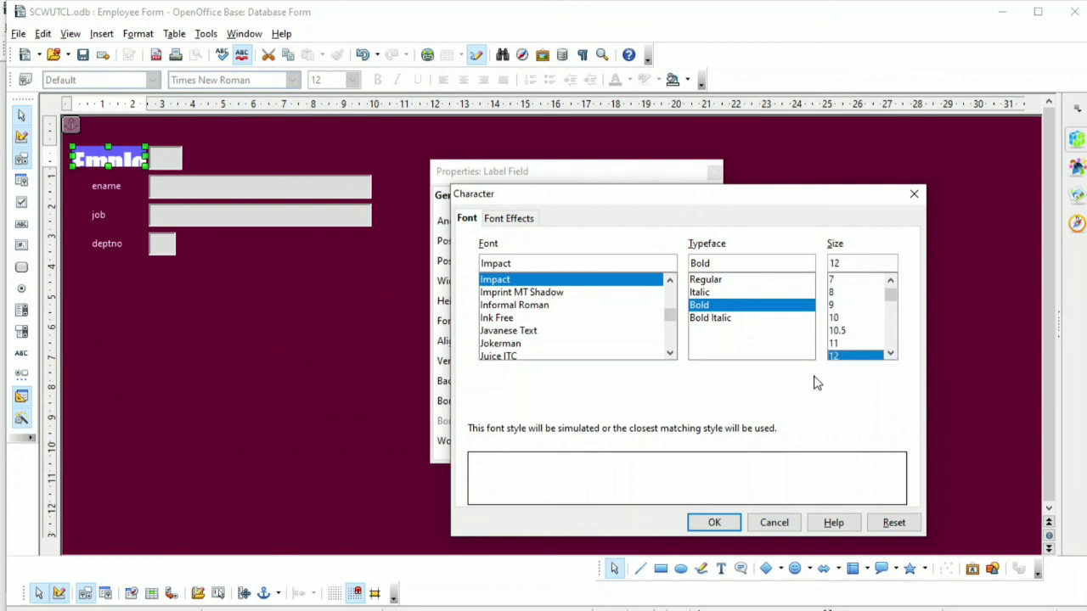
left_click(714, 522)
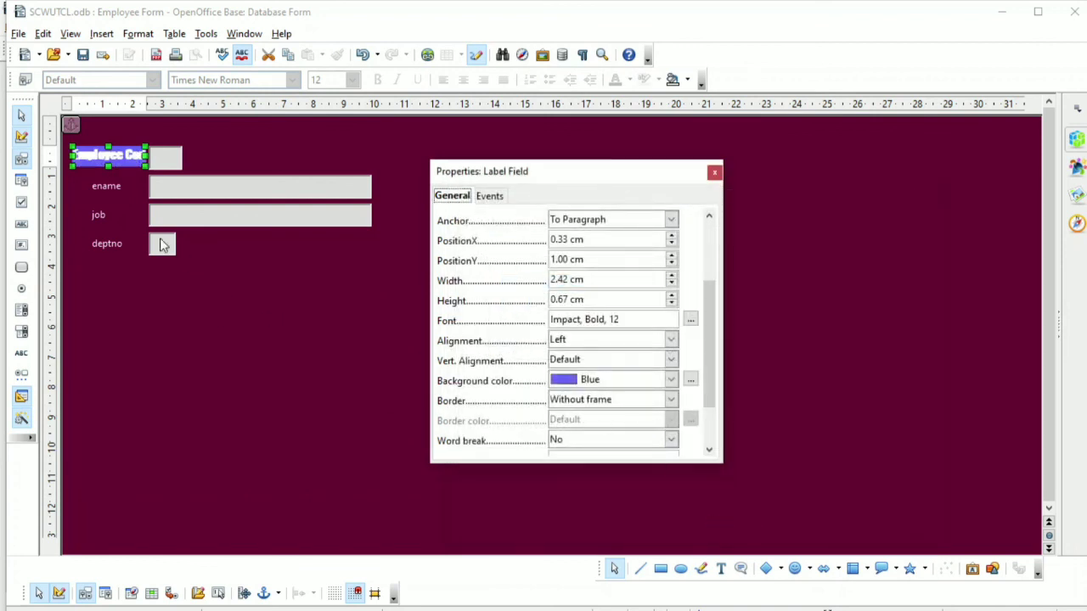
Move the employee code field further right of its label and widen the Employee Code label to about 3.83 cm.
left_click(169, 166)
left_click_drag(168, 167, 232, 162)
left_click(141, 160)
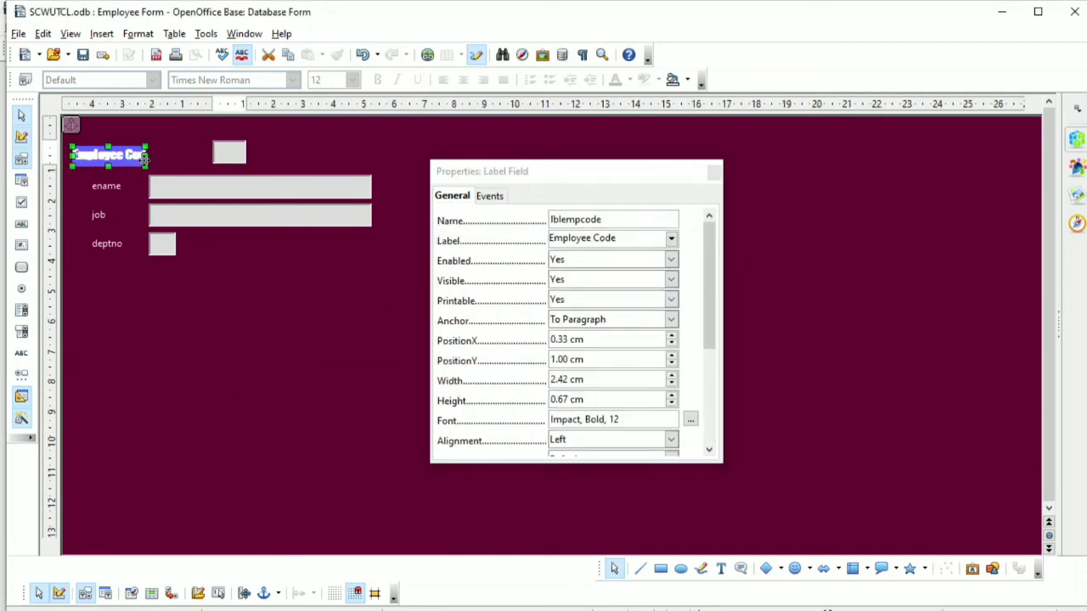
left_click_drag(146, 155, 188, 155)
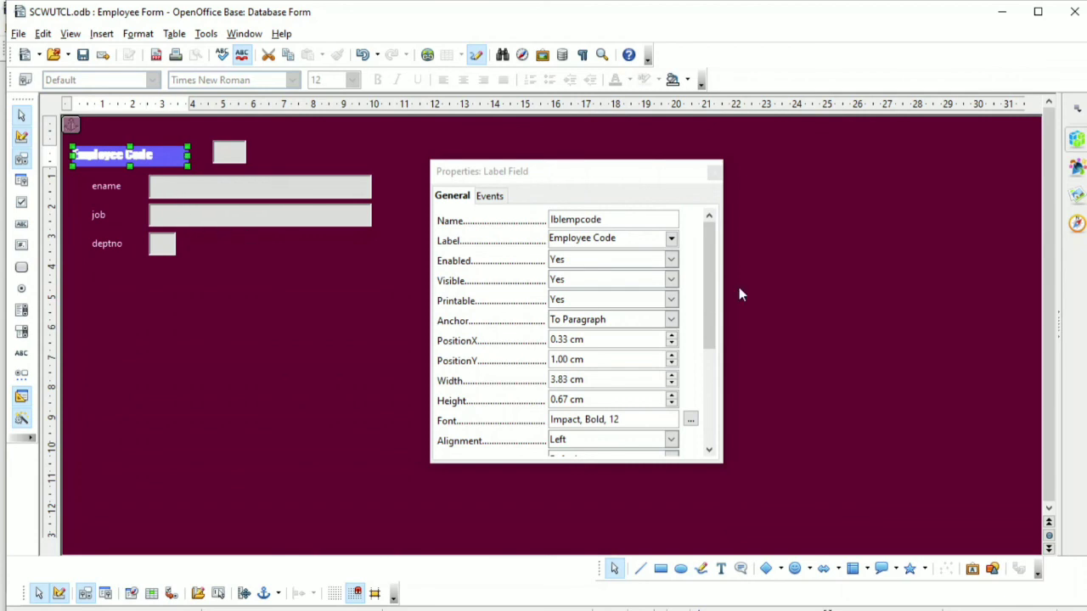
Change the Employee Code label's font to Arial, keeping Bold at size 12, and close its properties.
left_click(691, 420)
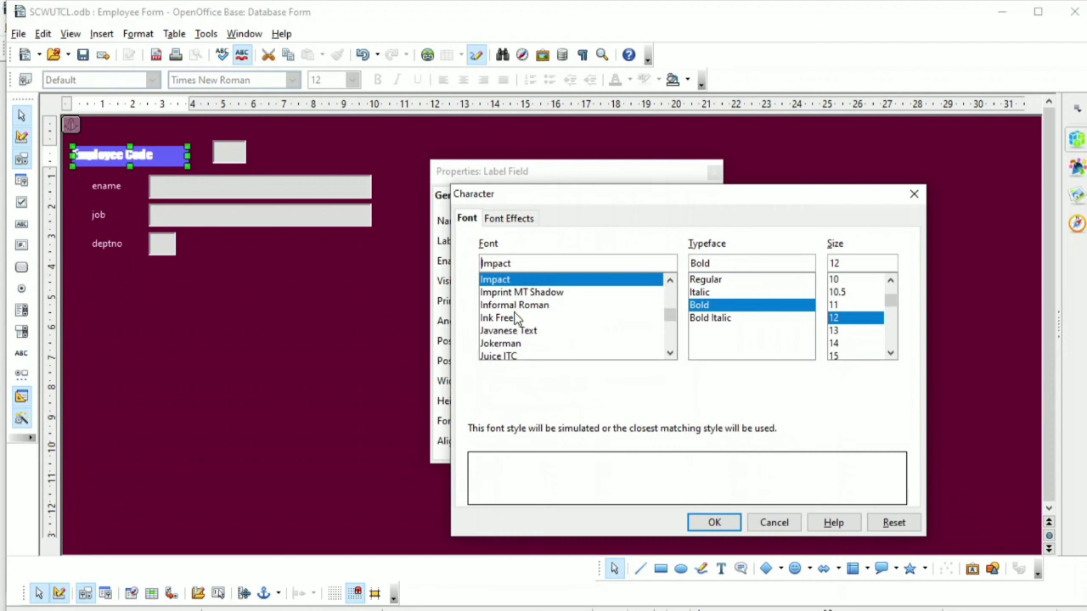
left_click(509, 333)
left_click(513, 344)
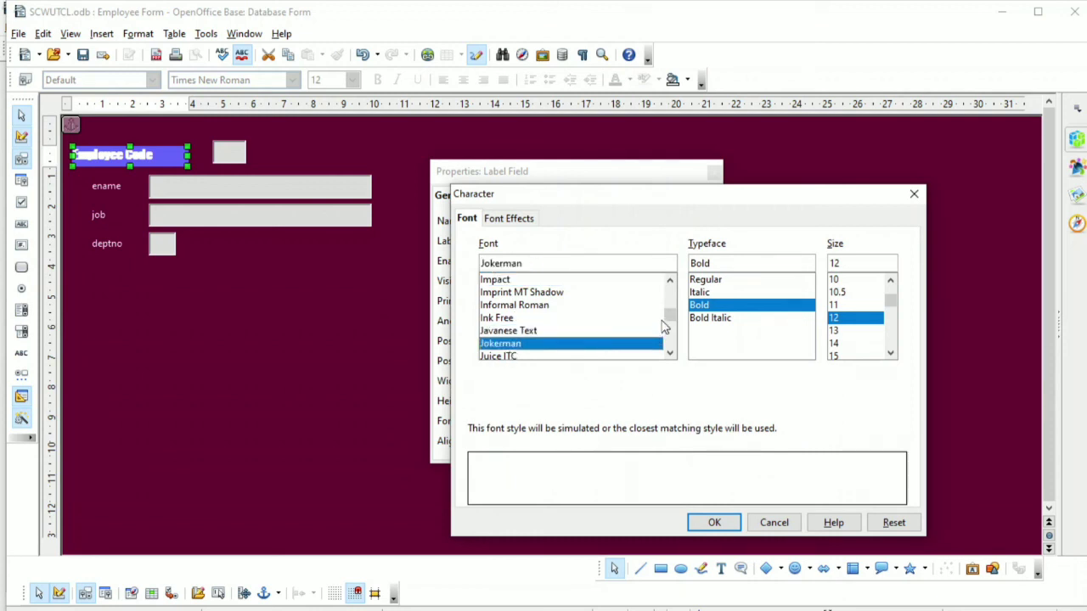
left_click_drag(668, 316, 670, 287)
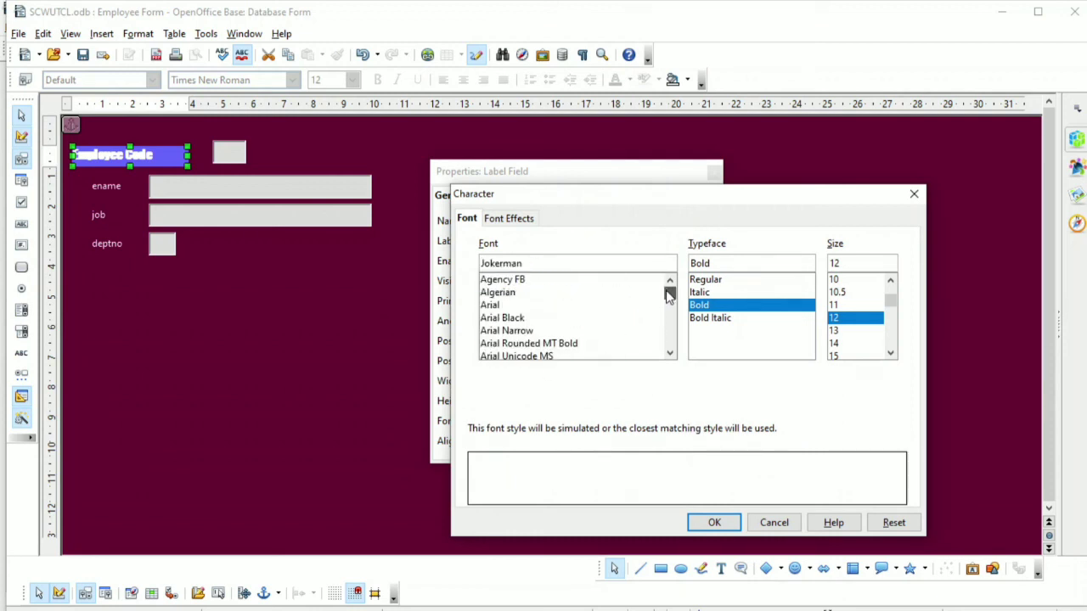
left_click(501, 305)
left_click(717, 522)
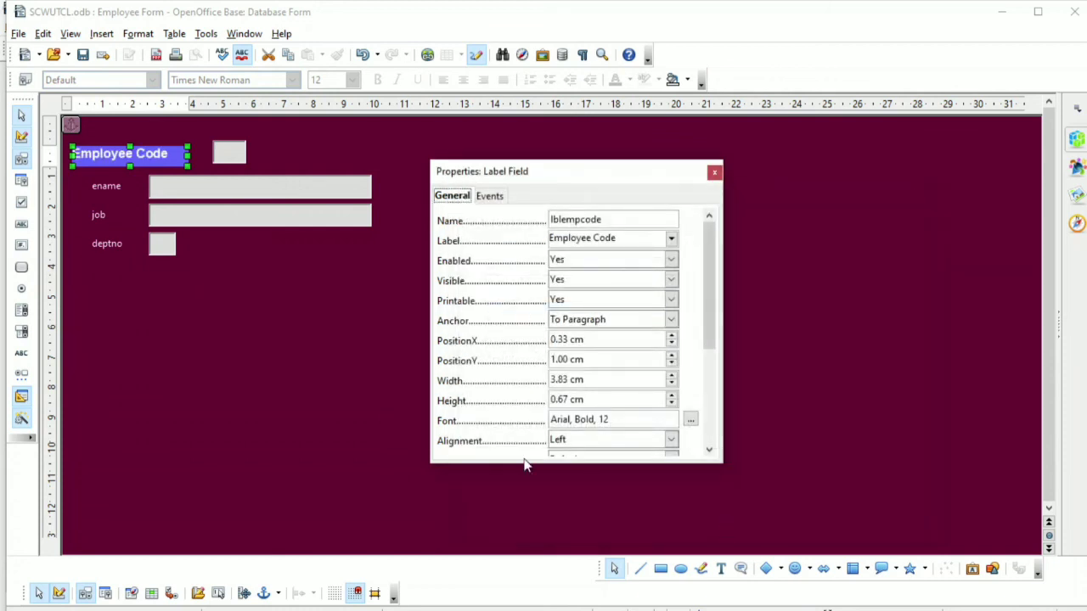
left_click(714, 172)
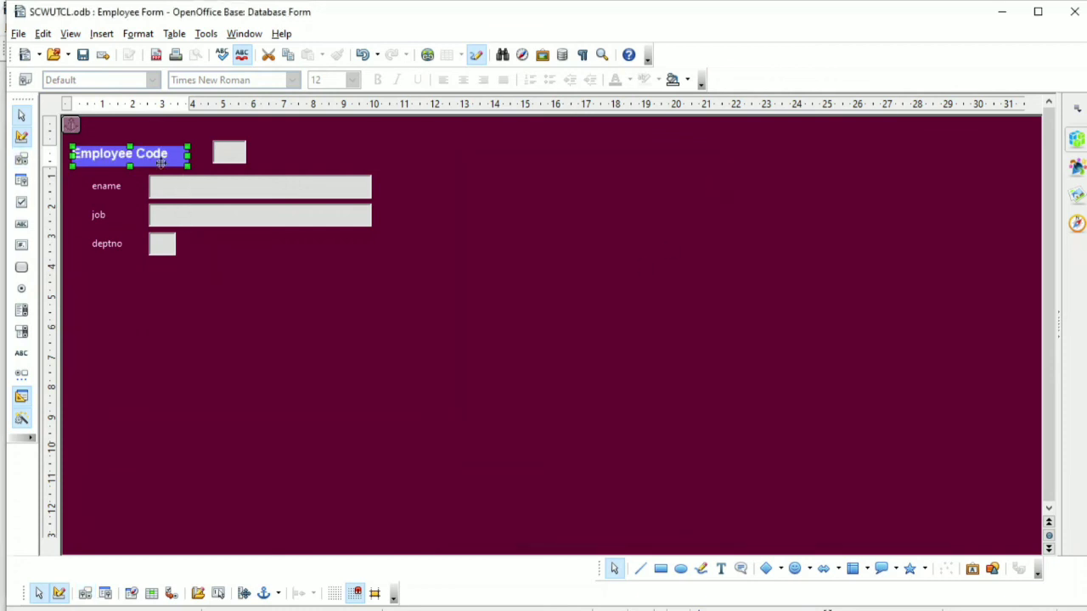
Ungroup the ename label from its text field and select only the label.
left_click(122, 189)
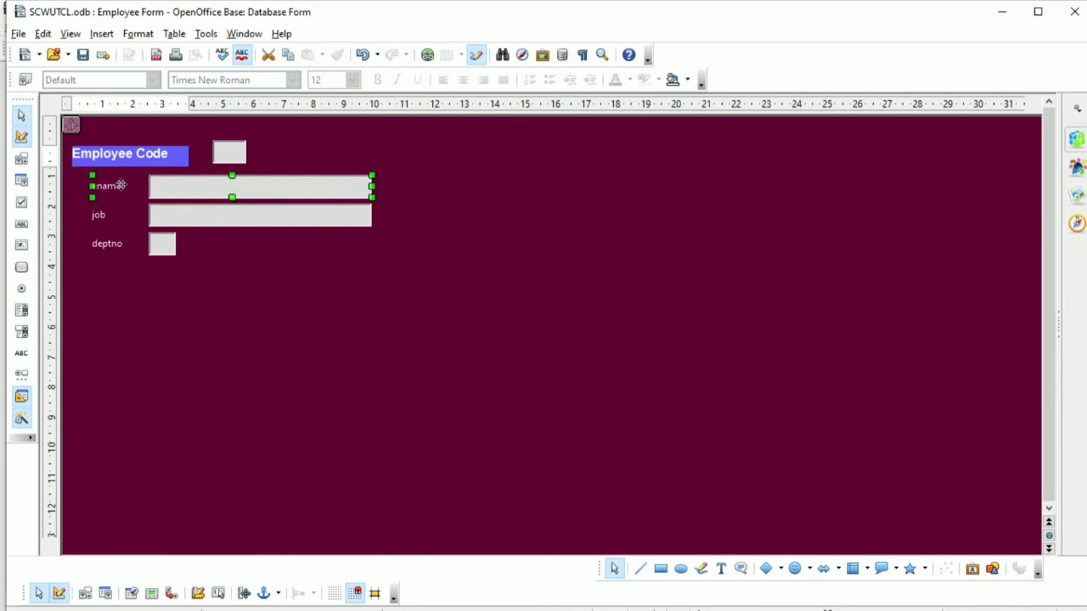
right_click(198, 187)
mouse_move(284, 378)
left_click(365, 378)
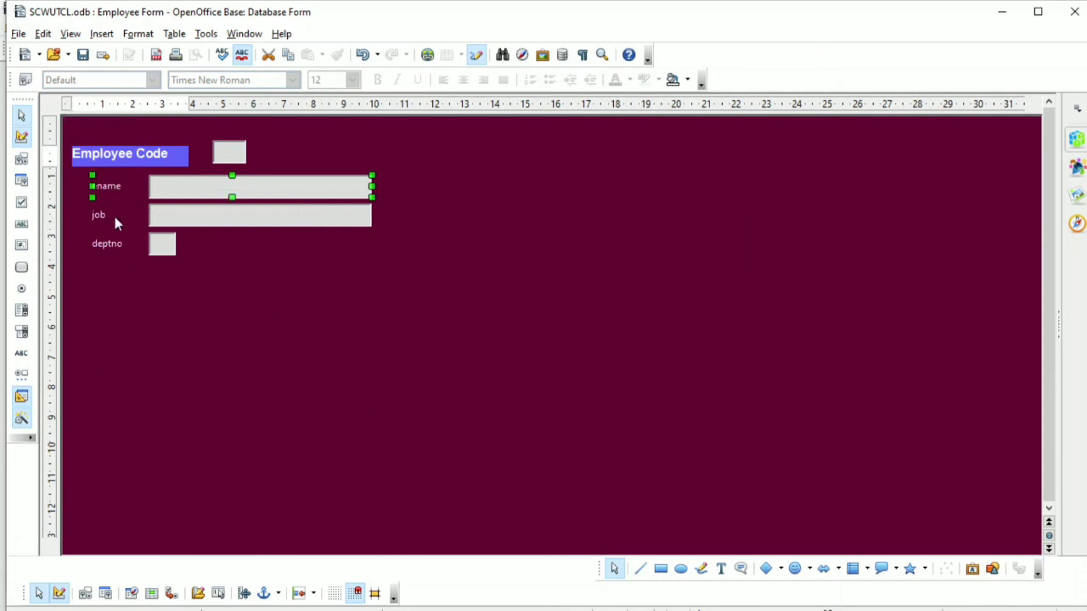
left_click(135, 269)
left_click(97, 187)
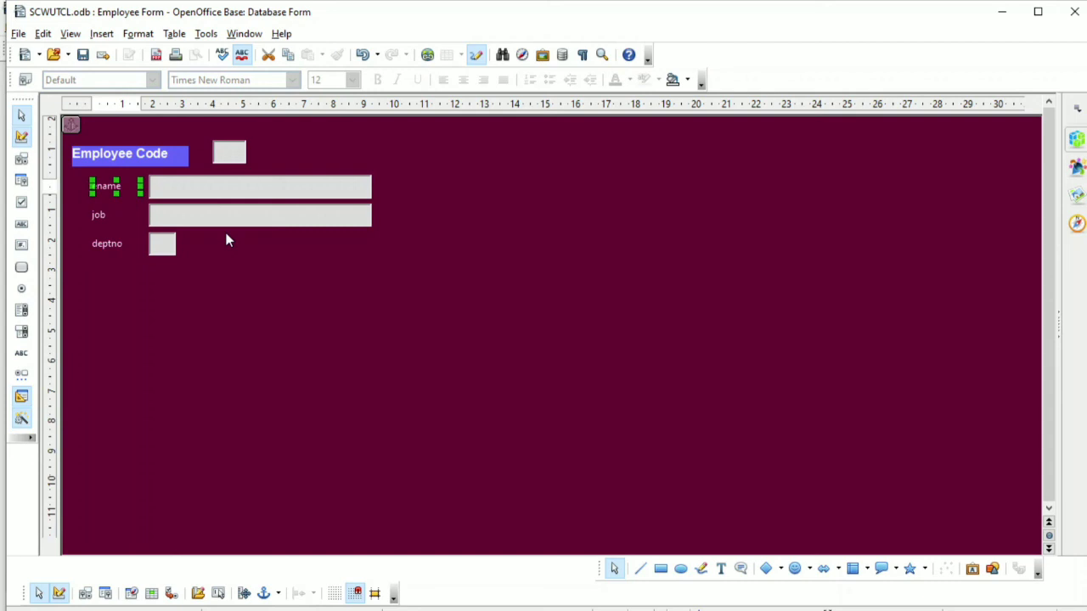
Check the topic list in the Forms using wizard PDF and switch back to the Employee Form design window.
key("alt+Tab")
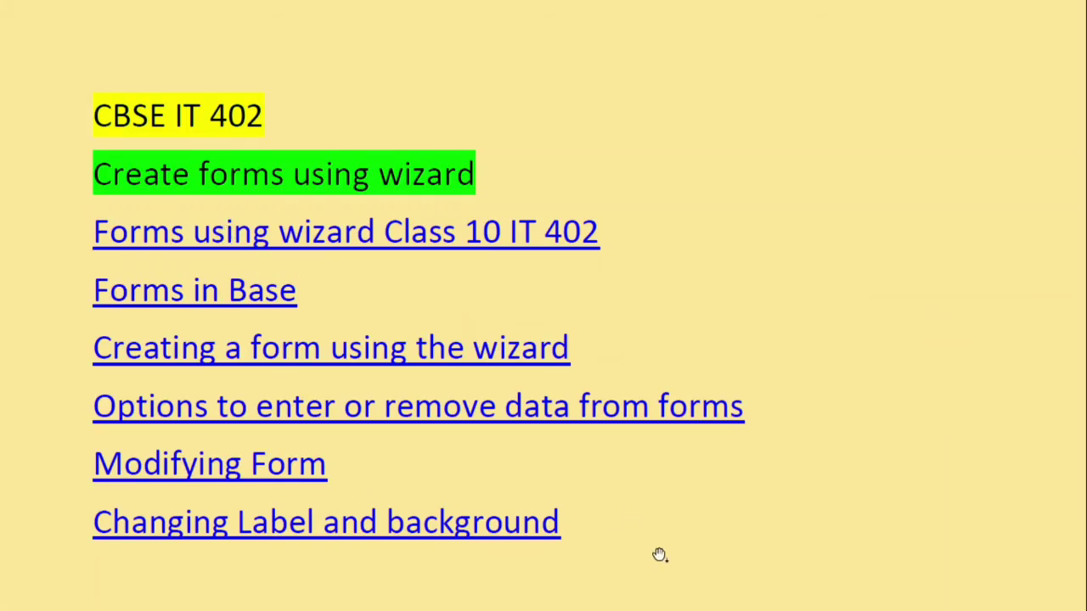
key("alt+Tab")
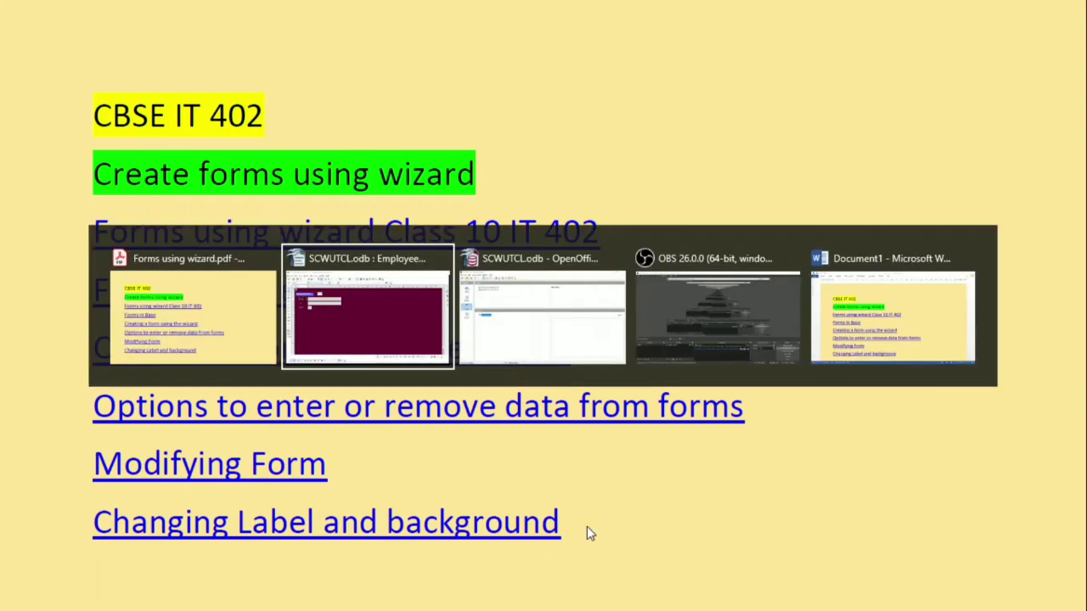